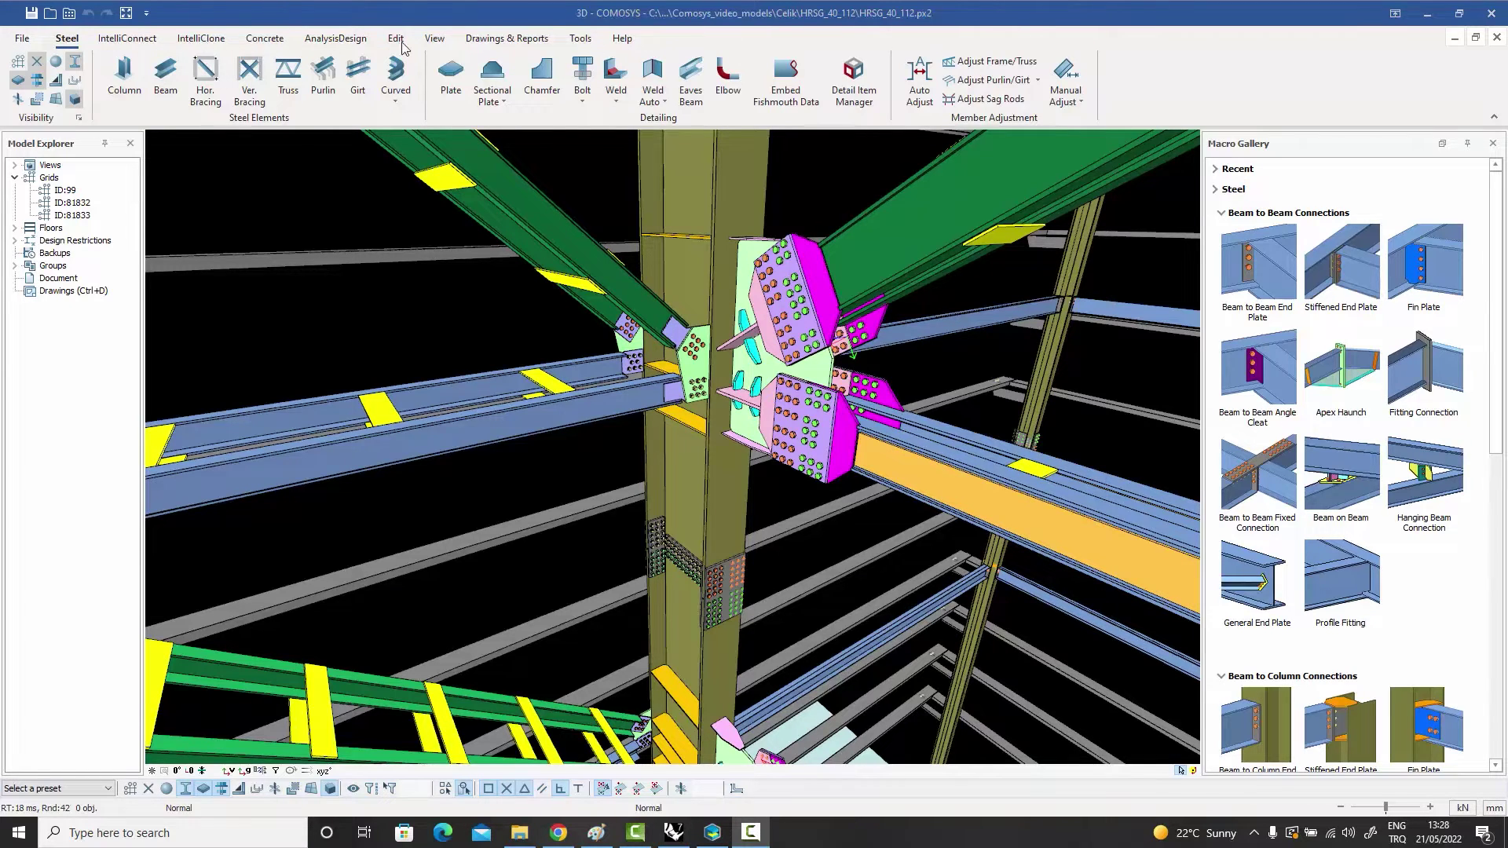
# Check the recent projects list, then hide and re-show beams/columns, connection plates and bolts
pyautogui.click(22, 39)
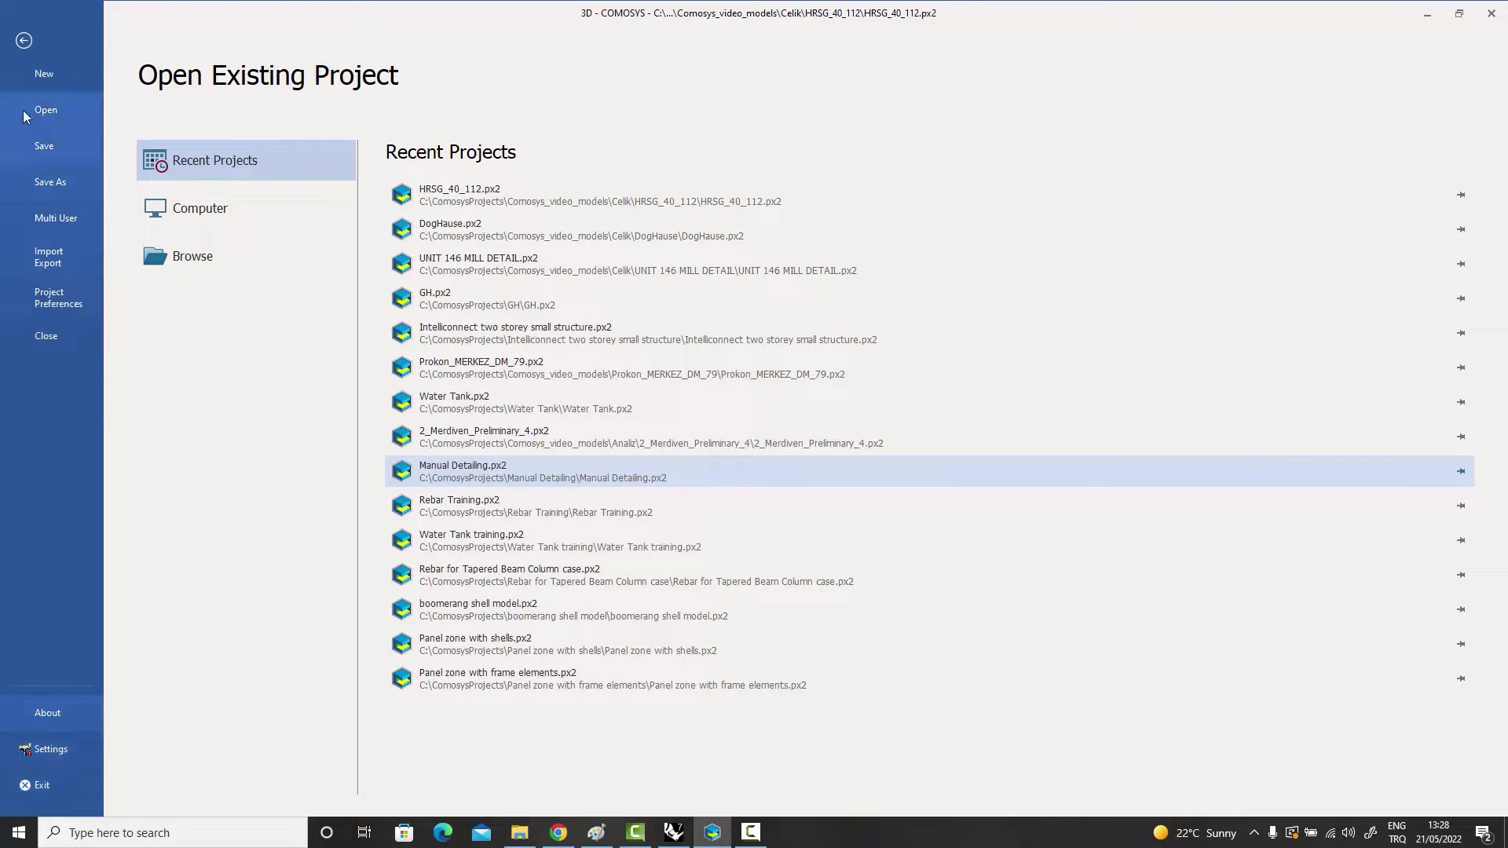
pyautogui.click(24, 40)
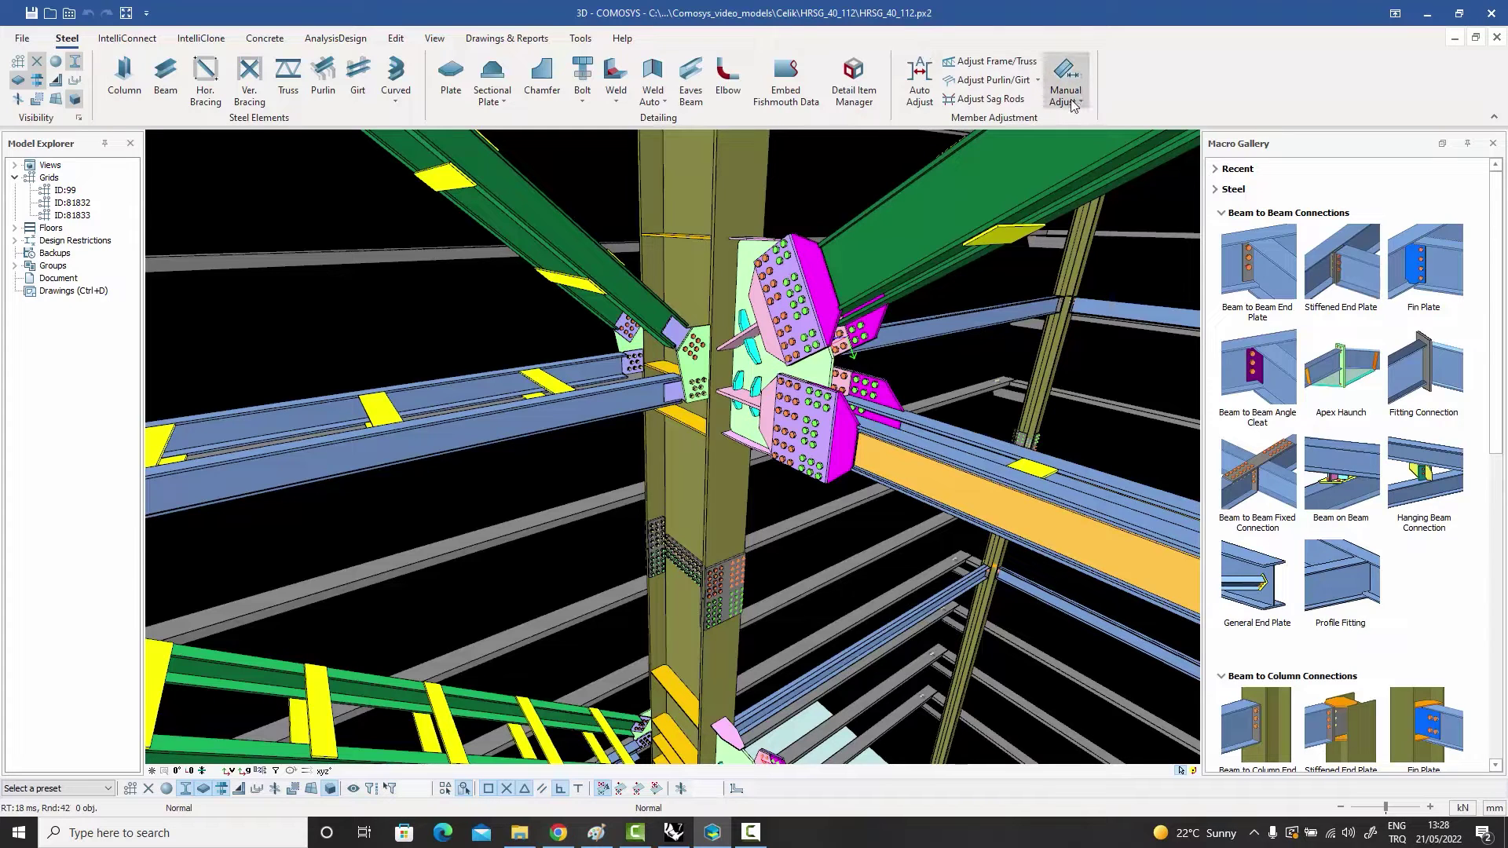
pyautogui.click(75, 64)
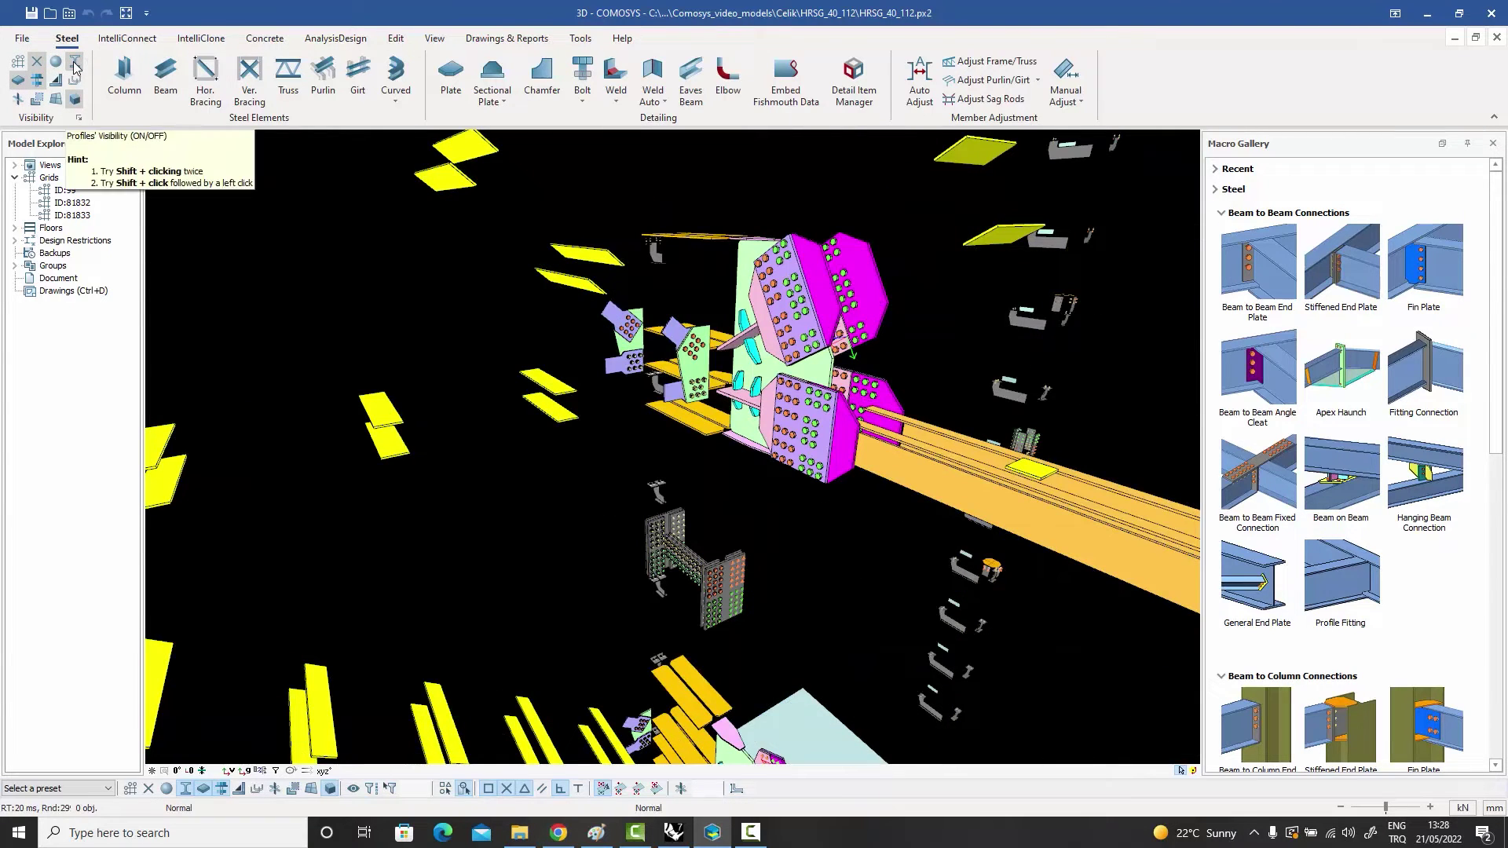
pyautogui.click(74, 65)
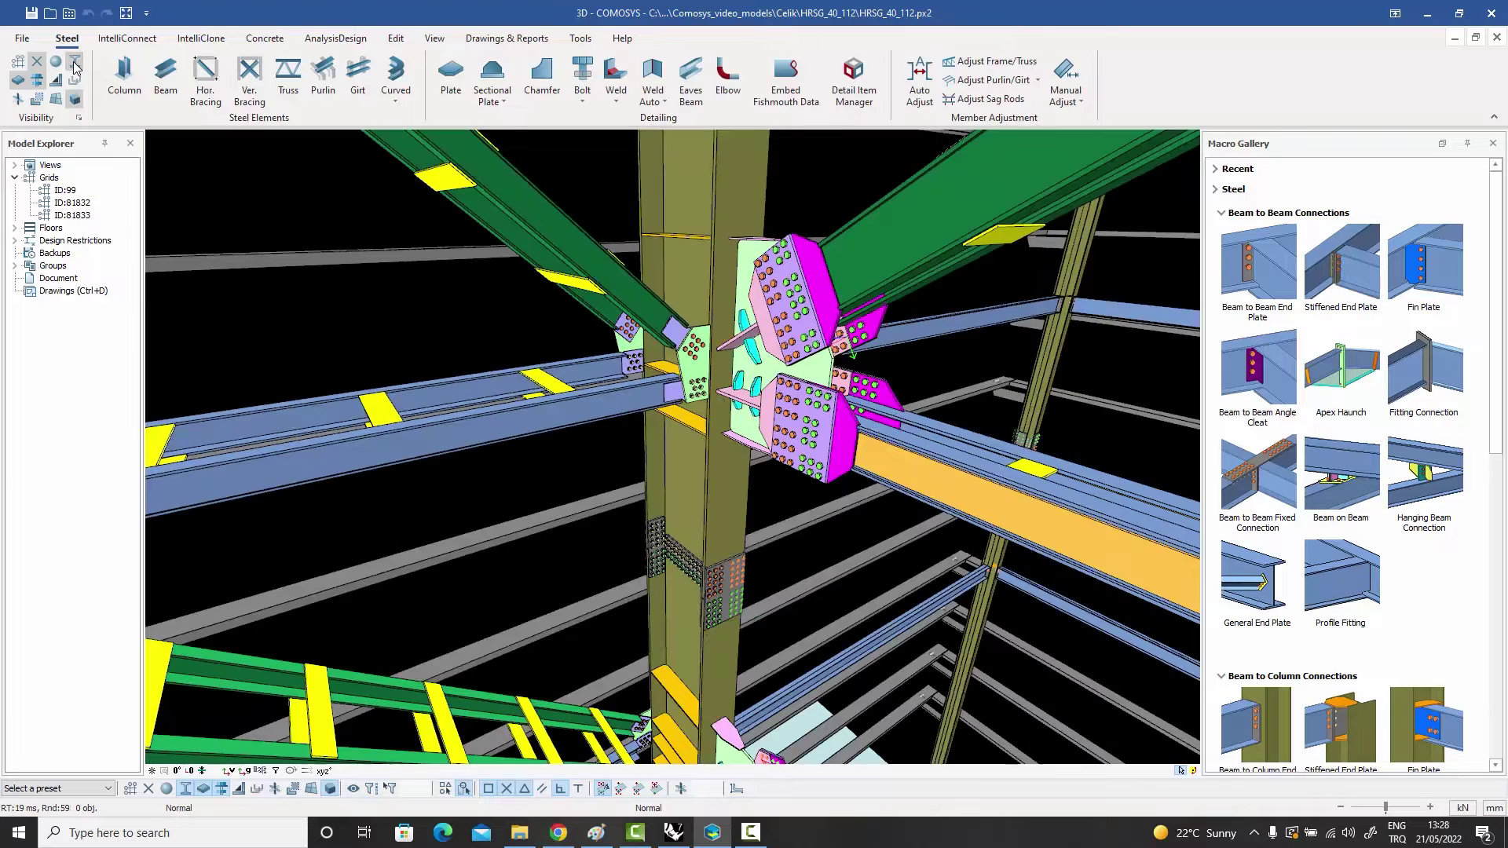
pyautogui.click(16, 82)
pyautogui.click(16, 82)
pyautogui.click(39, 82)
pyautogui.click(39, 81)
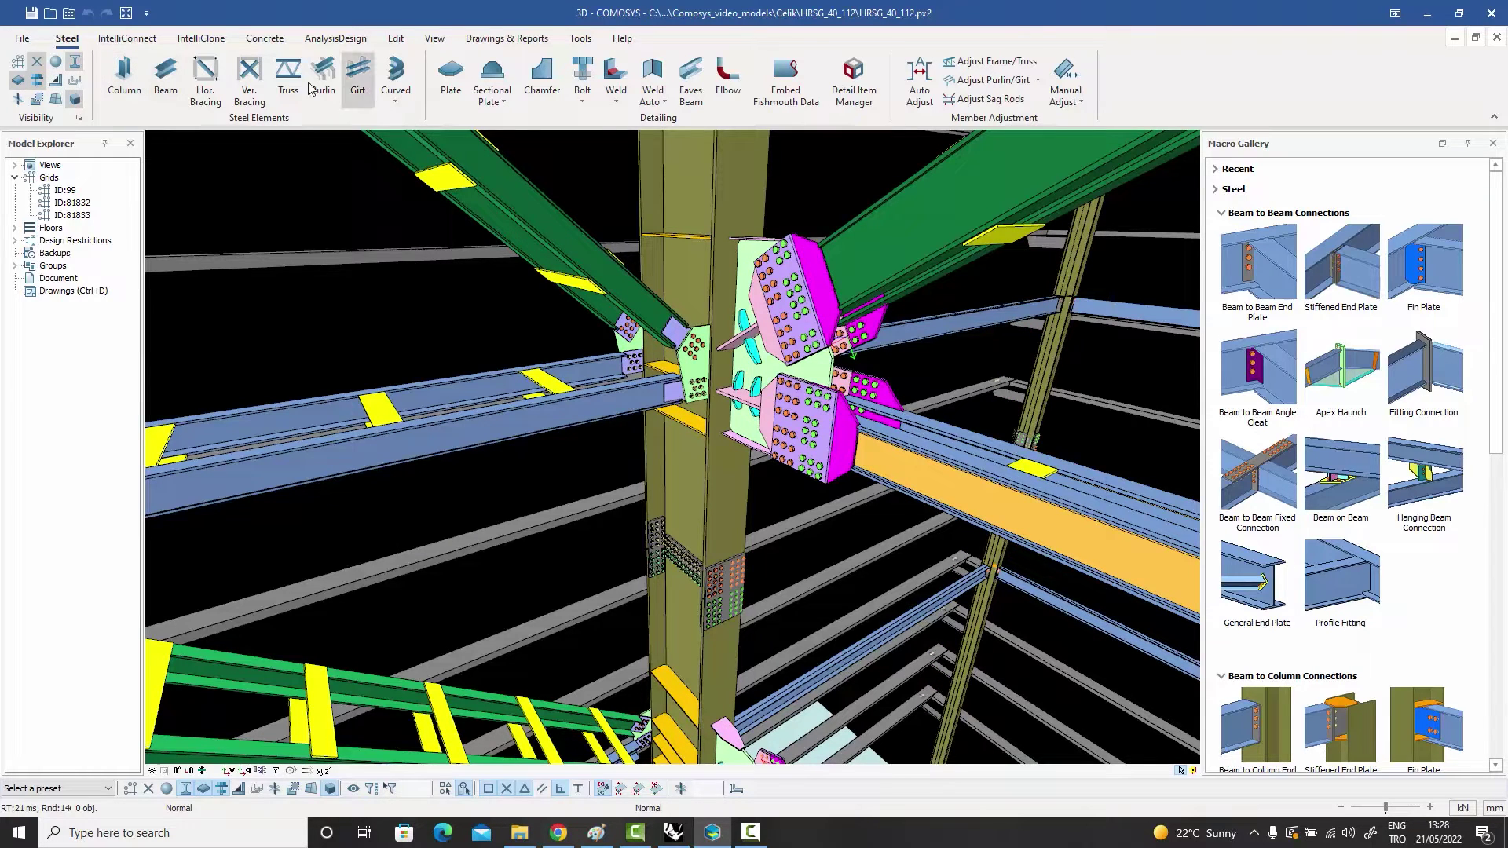
# Compare the IntelliConnect and IntelliClone tabs, ending on the Concrete tab's rebar and formwork tools
pyautogui.click(147, 40)
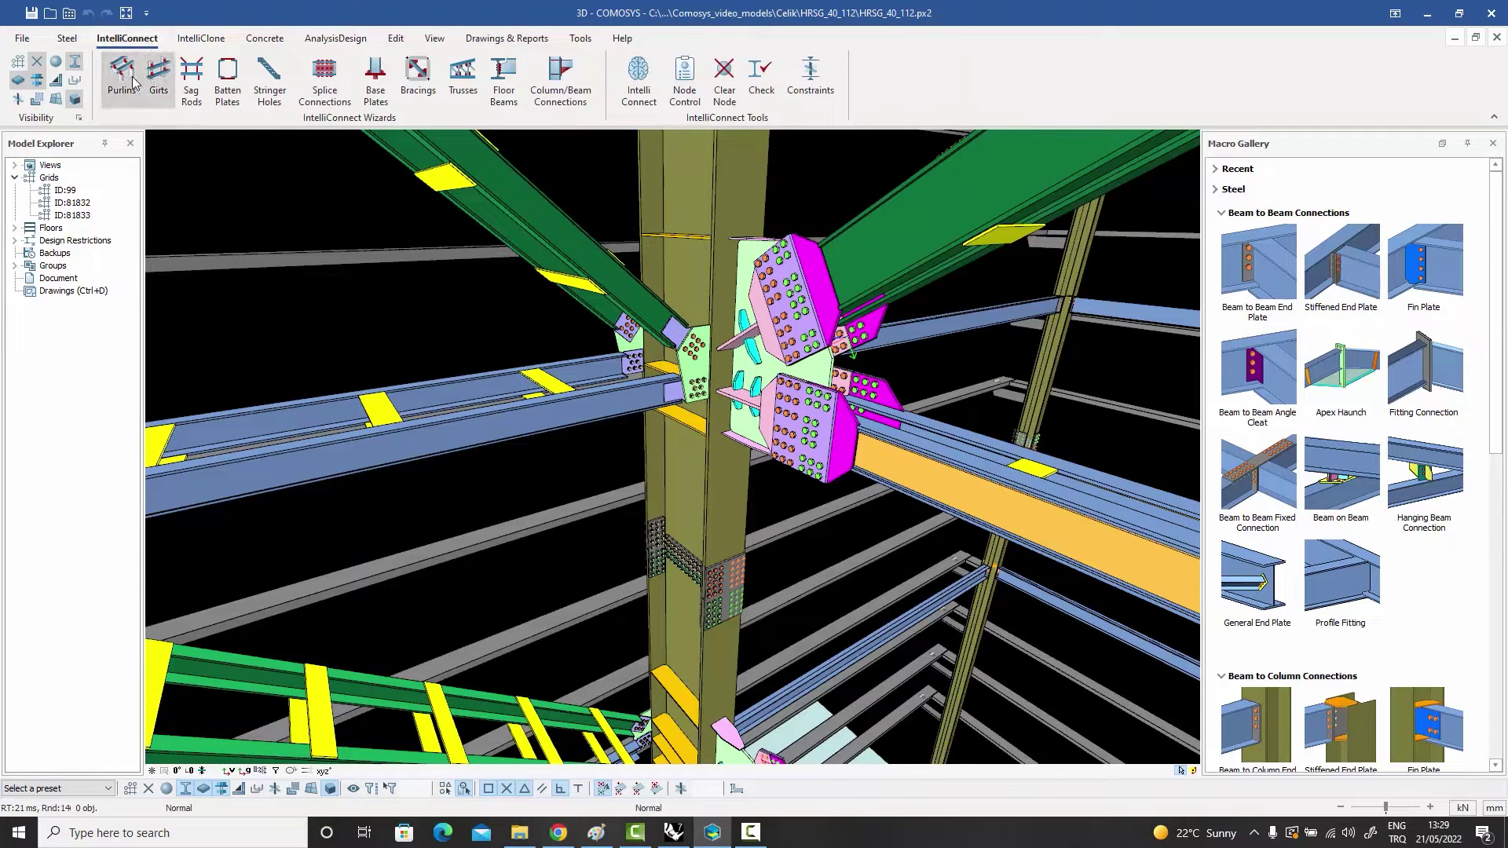
pyautogui.click(201, 39)
pyautogui.click(125, 41)
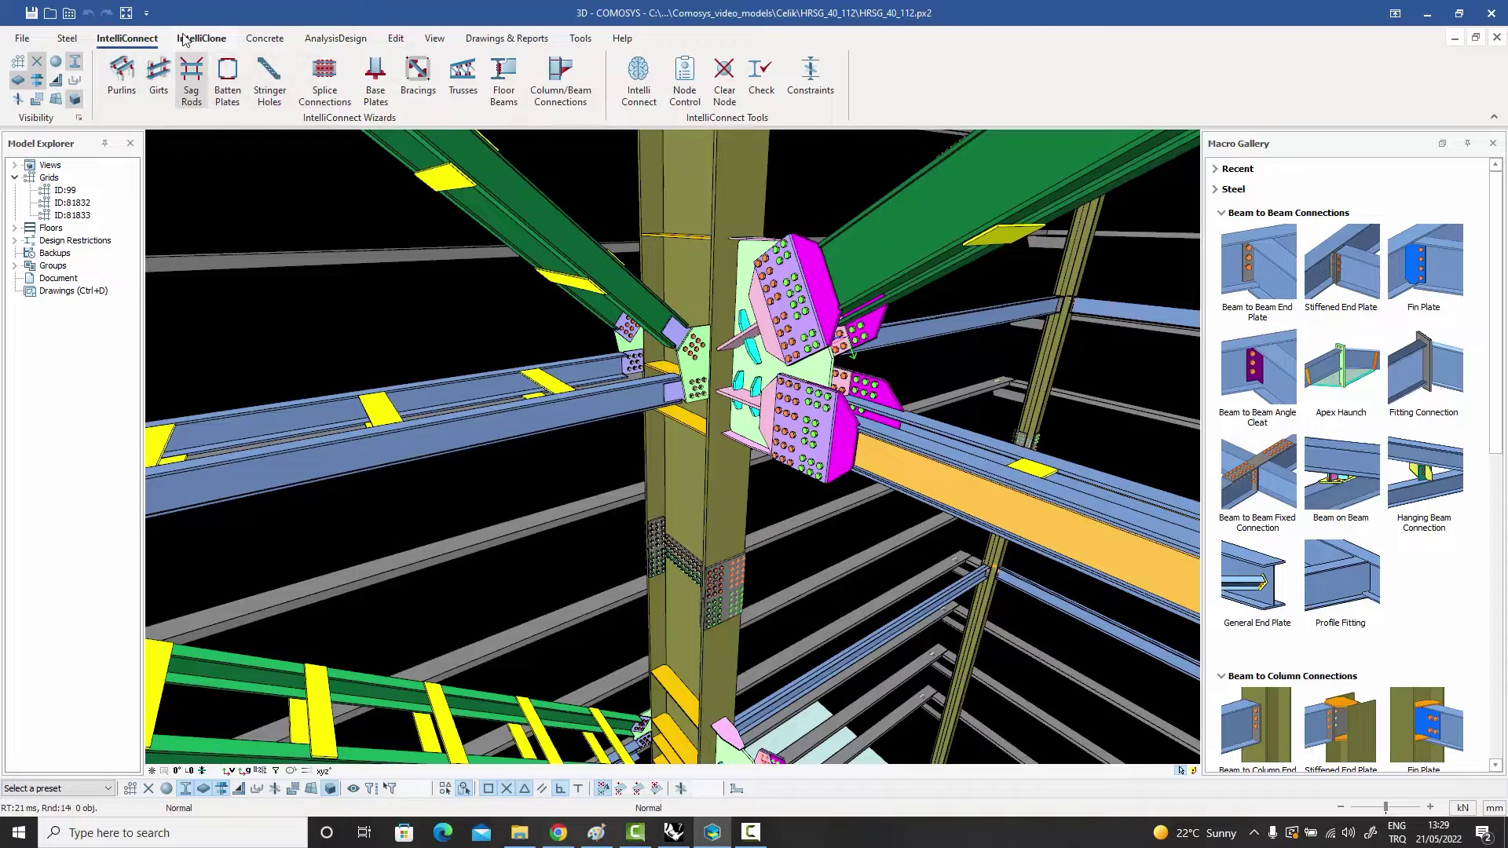
pyautogui.click(206, 41)
pyautogui.click(140, 41)
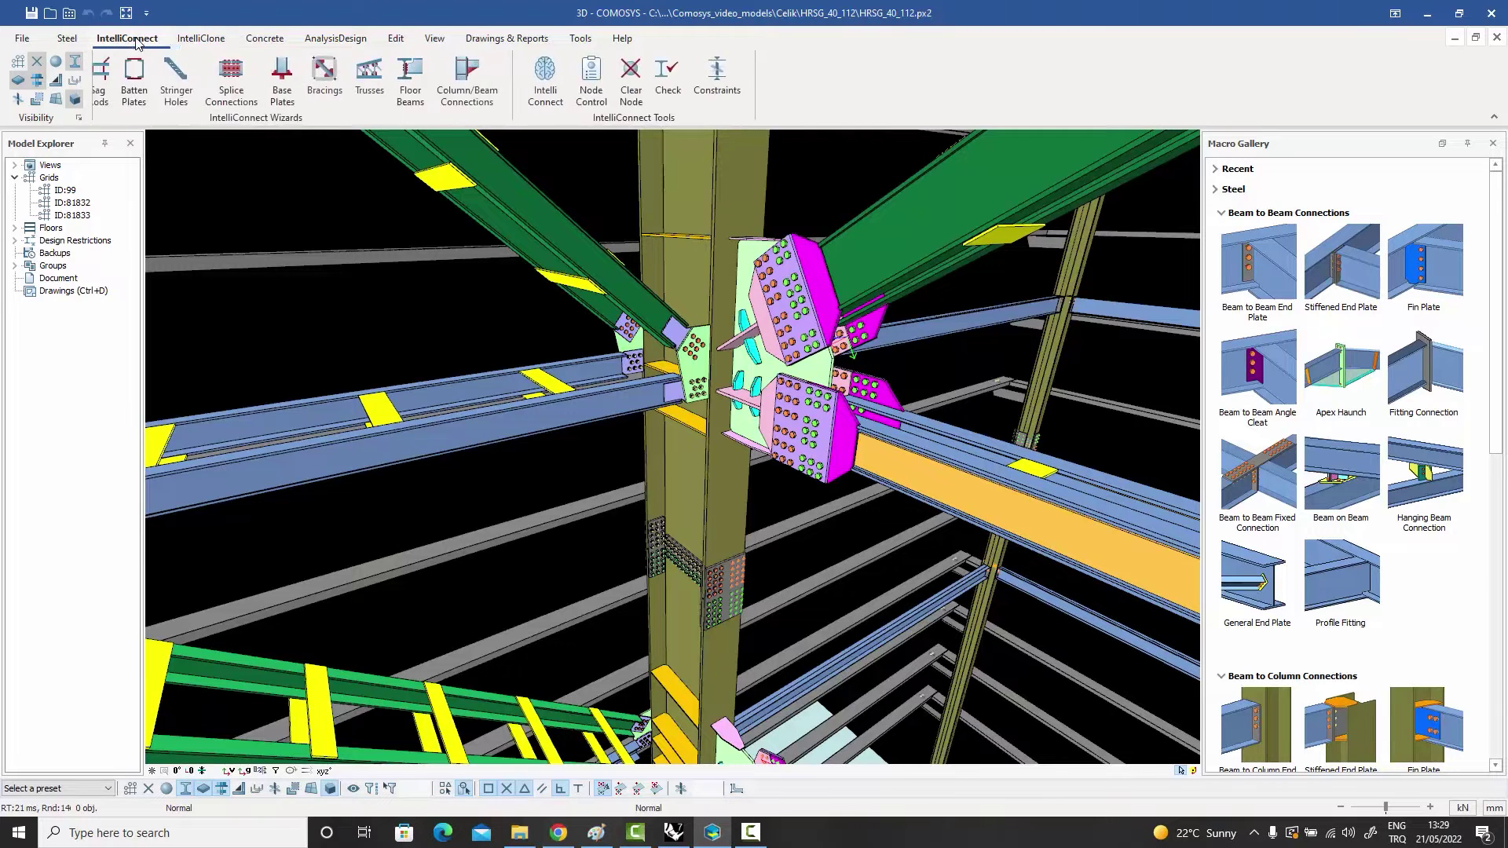
pyautogui.click(201, 38)
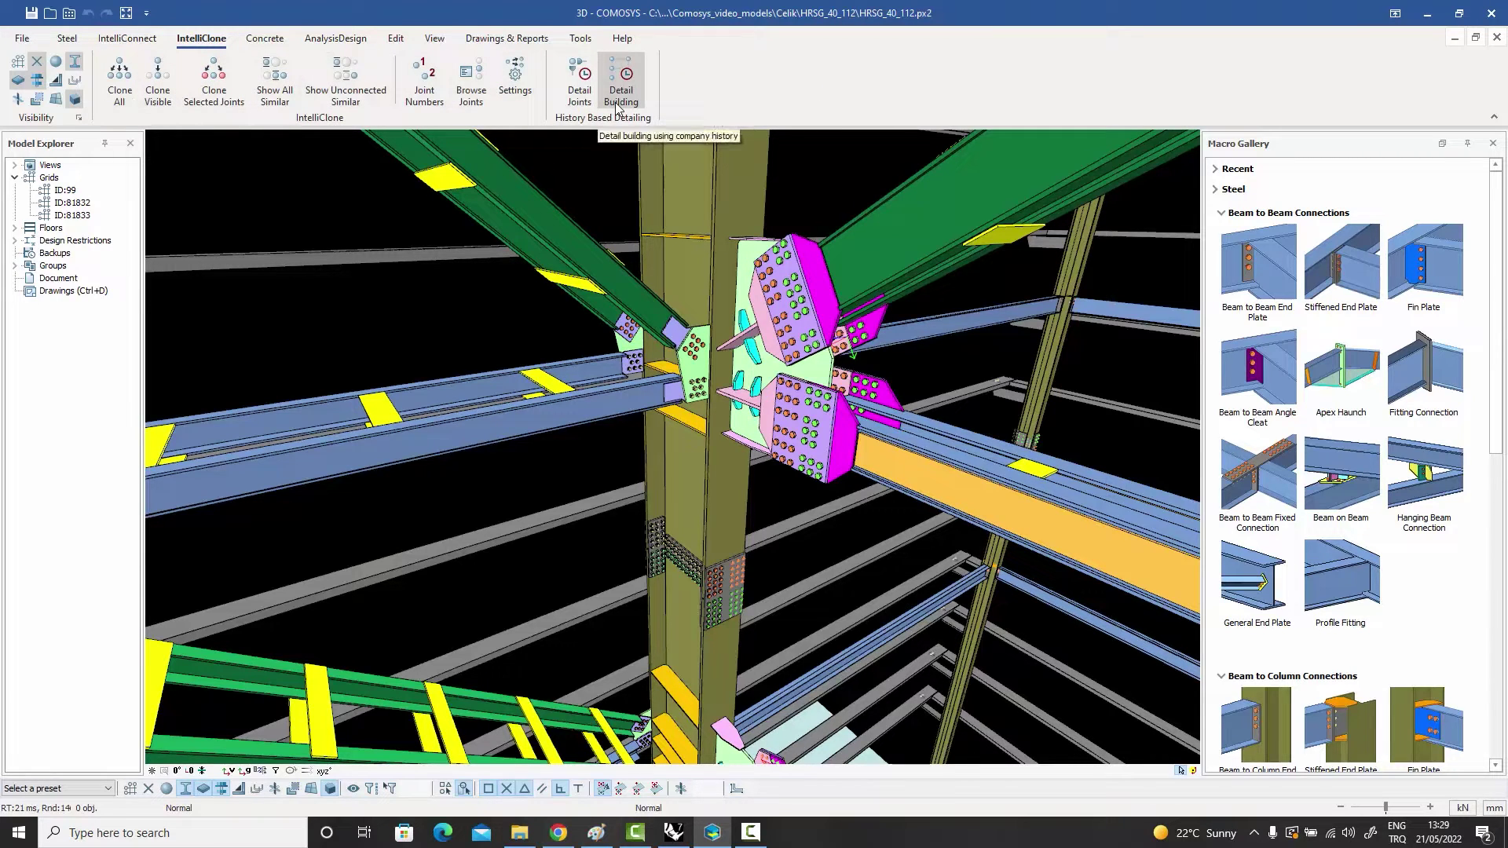
pyautogui.click(264, 39)
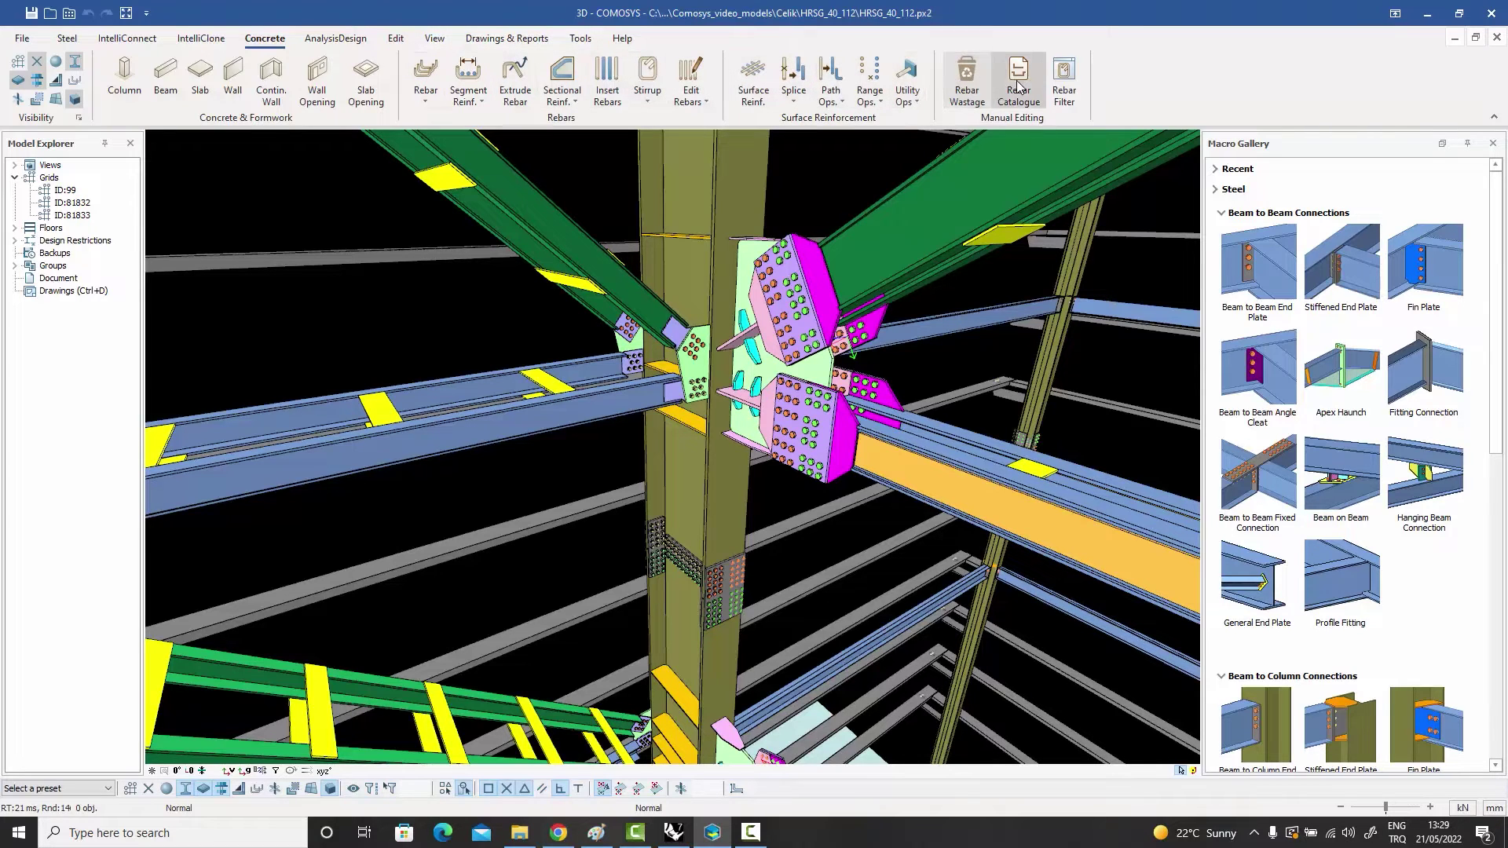
# View the AnalysisDesign commands, then show the Edit tab's copy, move, cut and modify tools
pyautogui.click(336, 41)
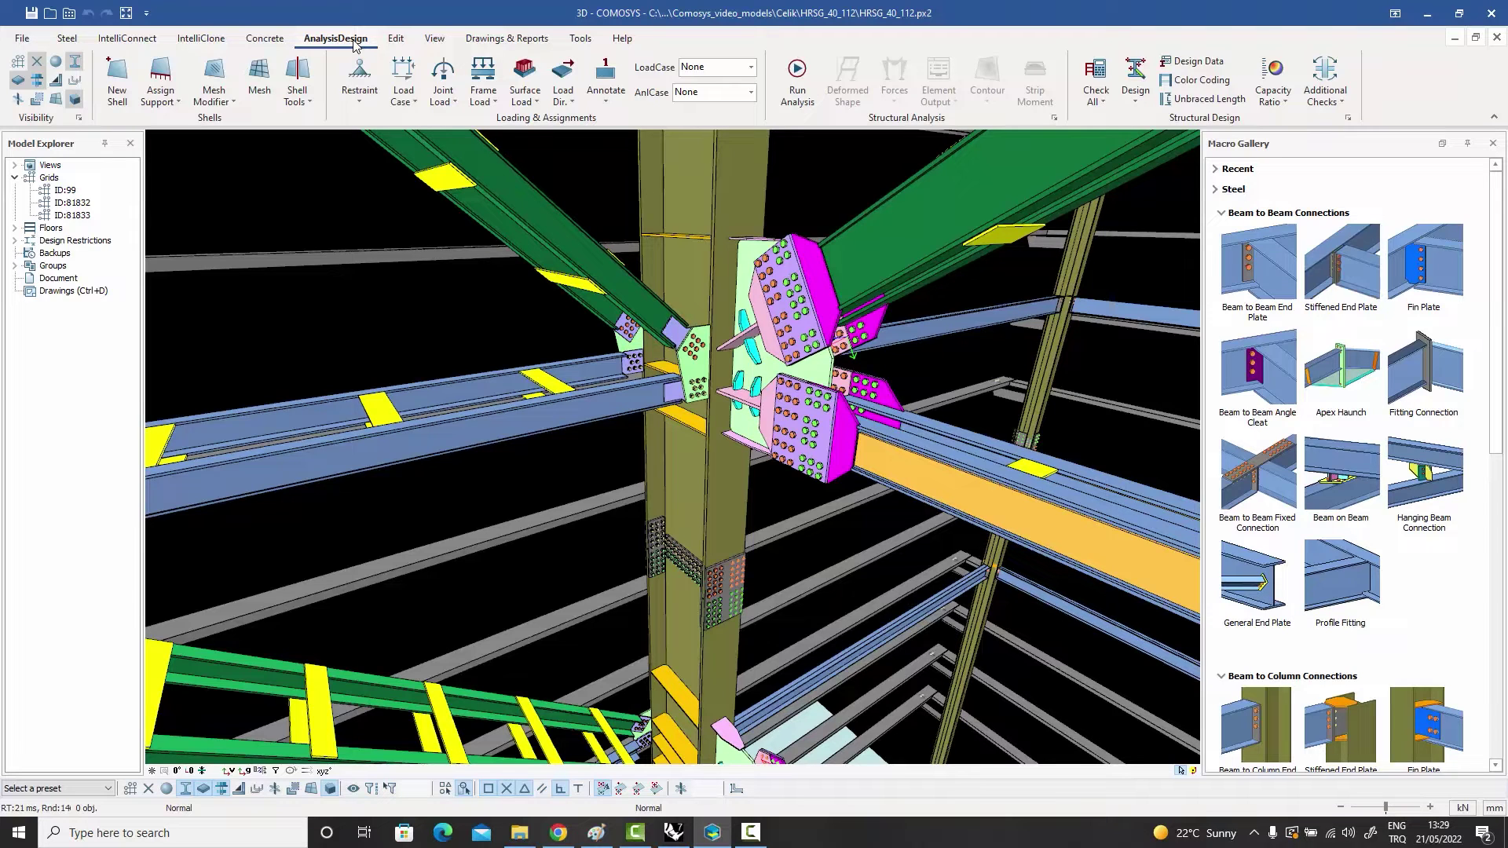
pyautogui.click(397, 39)
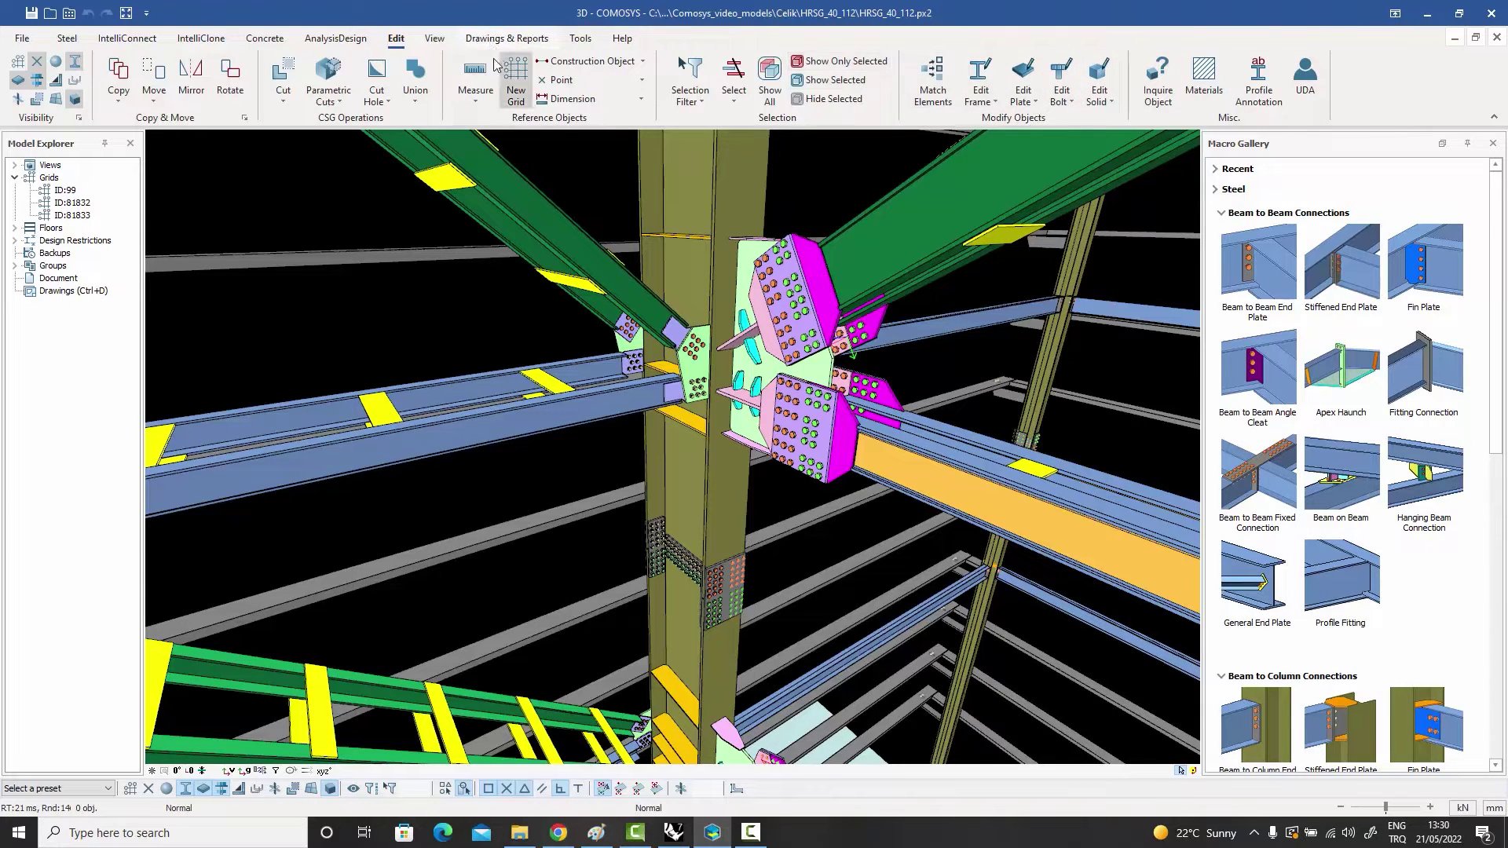
# View the View tab settings, then show drawing, part-numbering, takeoff and report commands
pyautogui.click(437, 40)
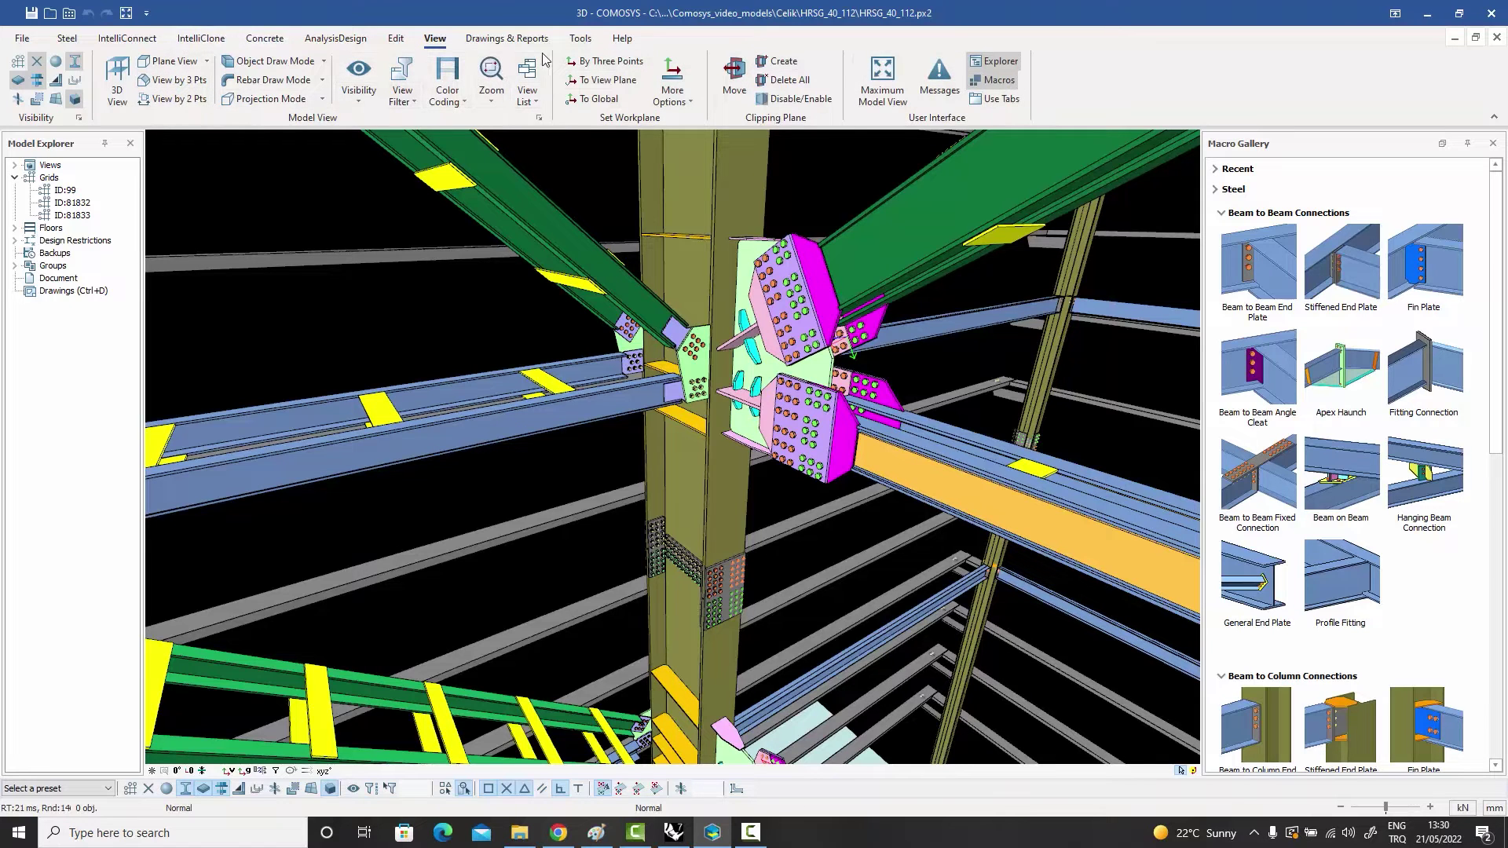
pyautogui.click(522, 39)
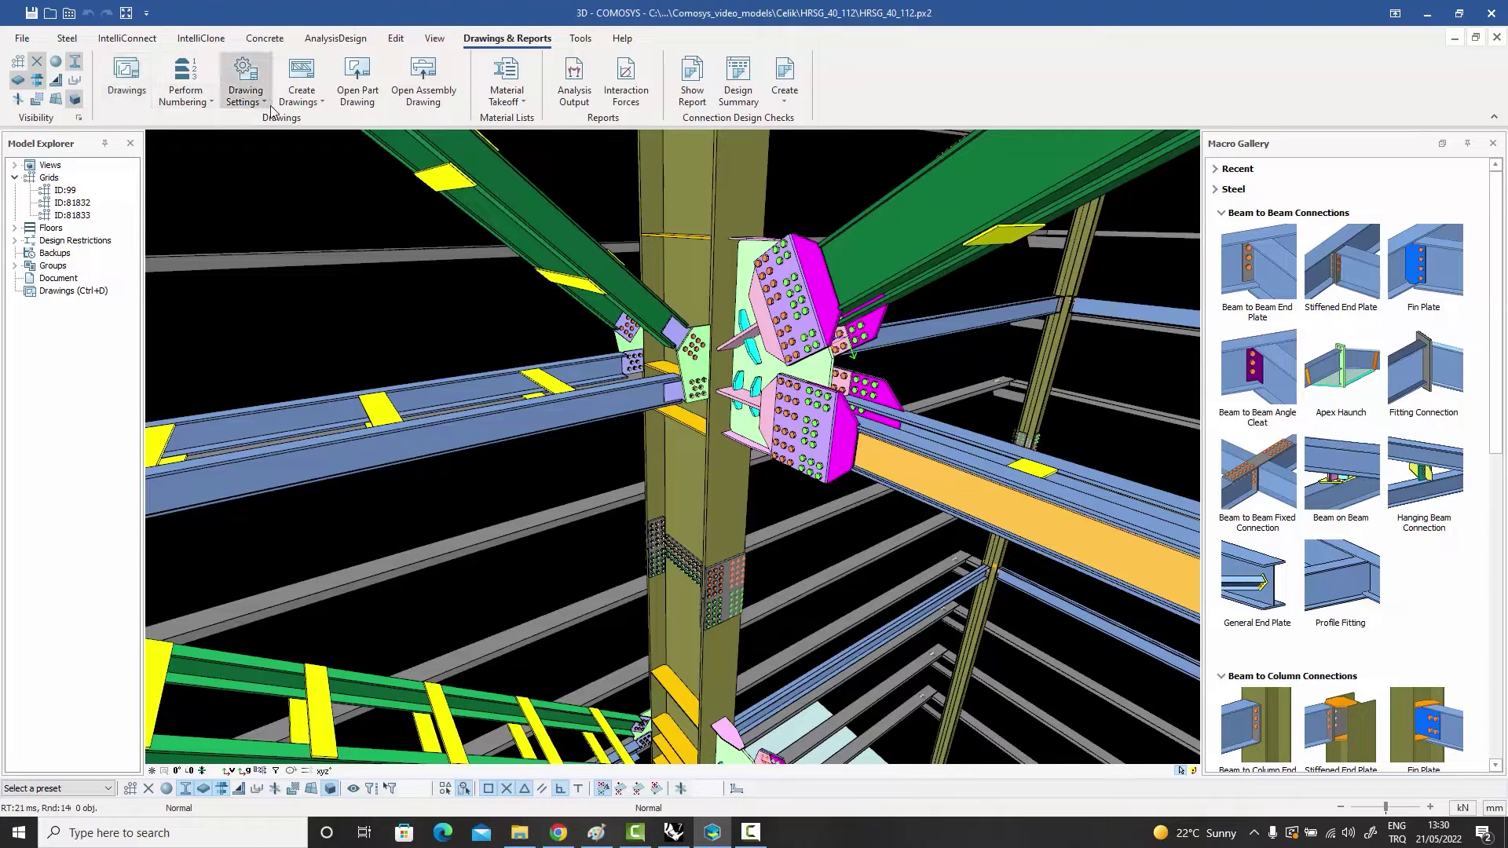
# Preview the Create Drawings types, then show the Tools tab's databases, clash check and audit
pyautogui.click(322, 106)
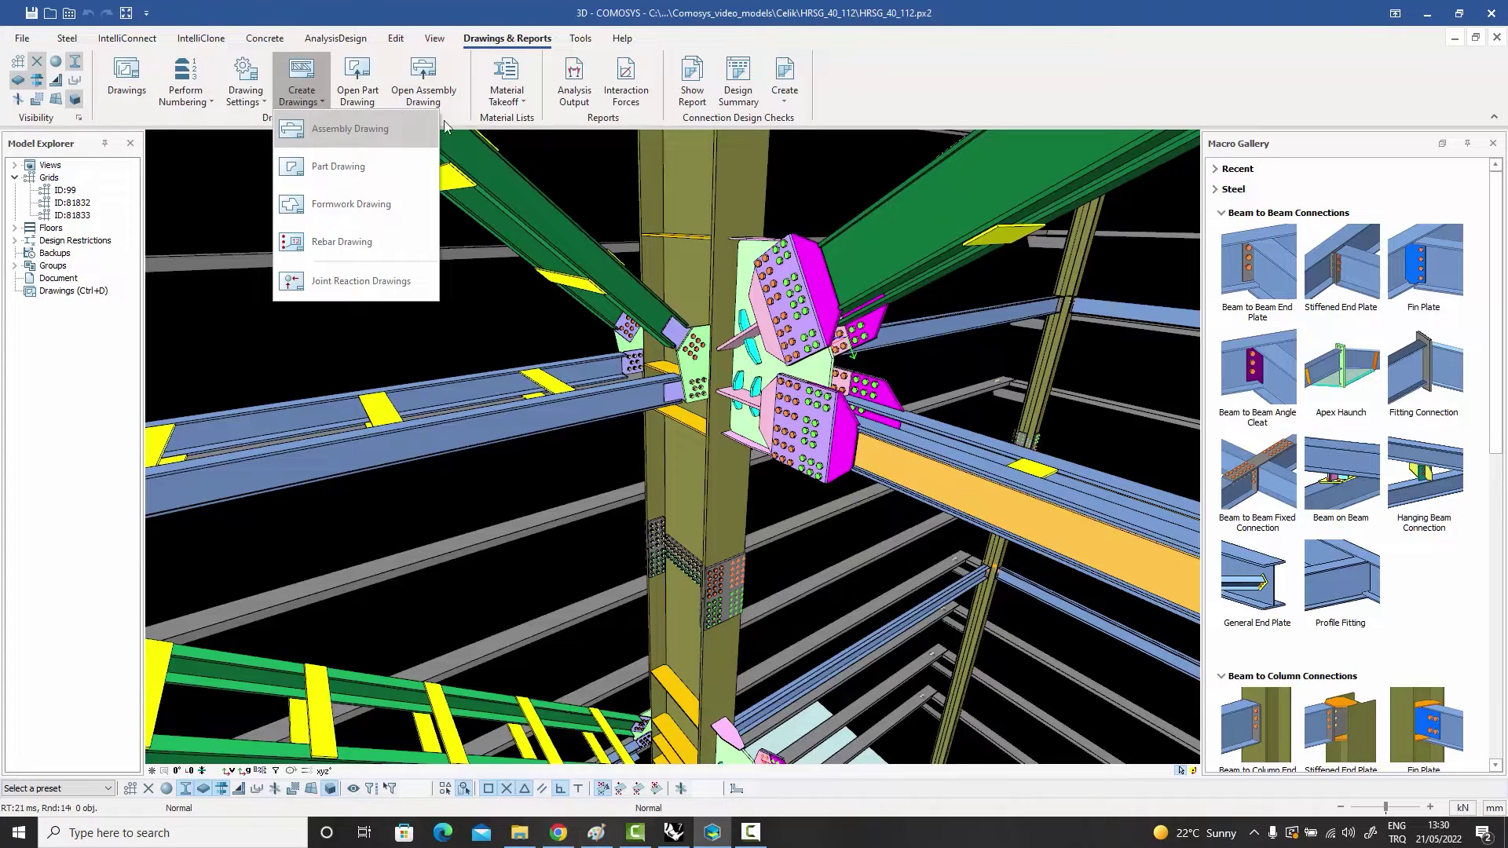
pyautogui.click(872, 104)
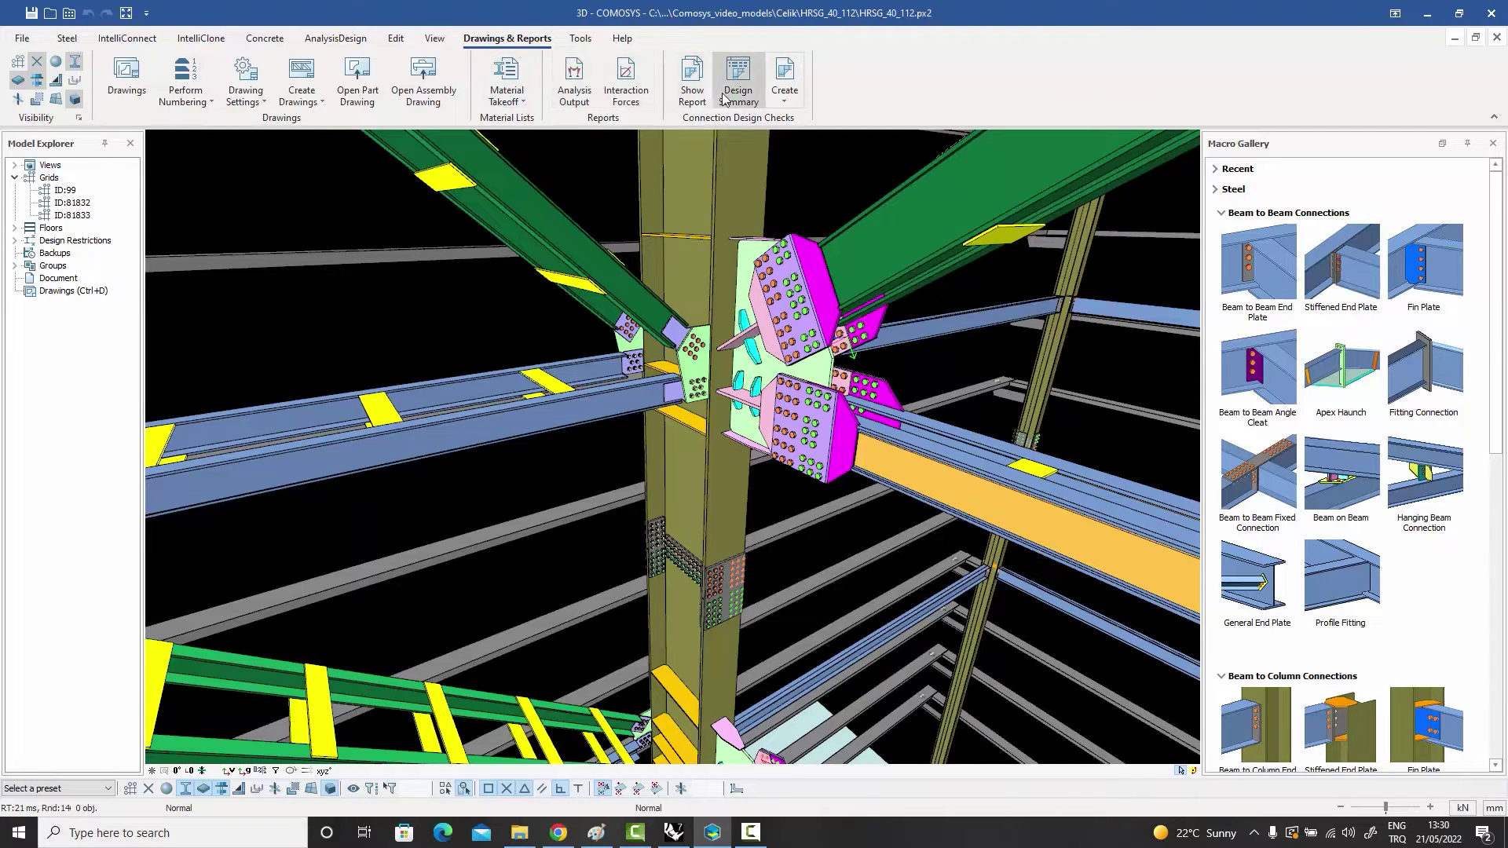
pyautogui.click(591, 40)
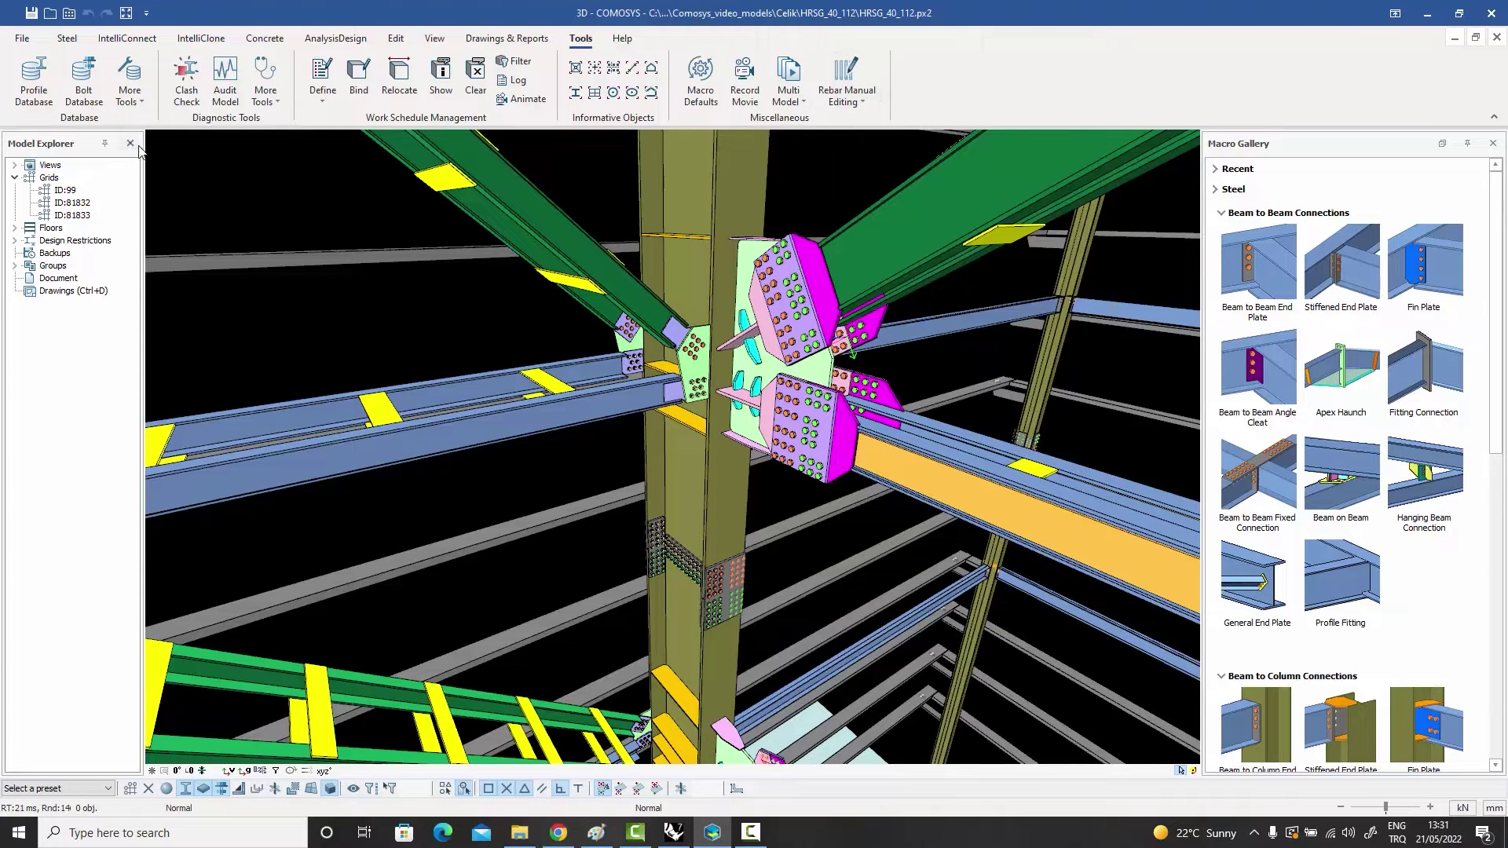
pyautogui.click(14, 165)
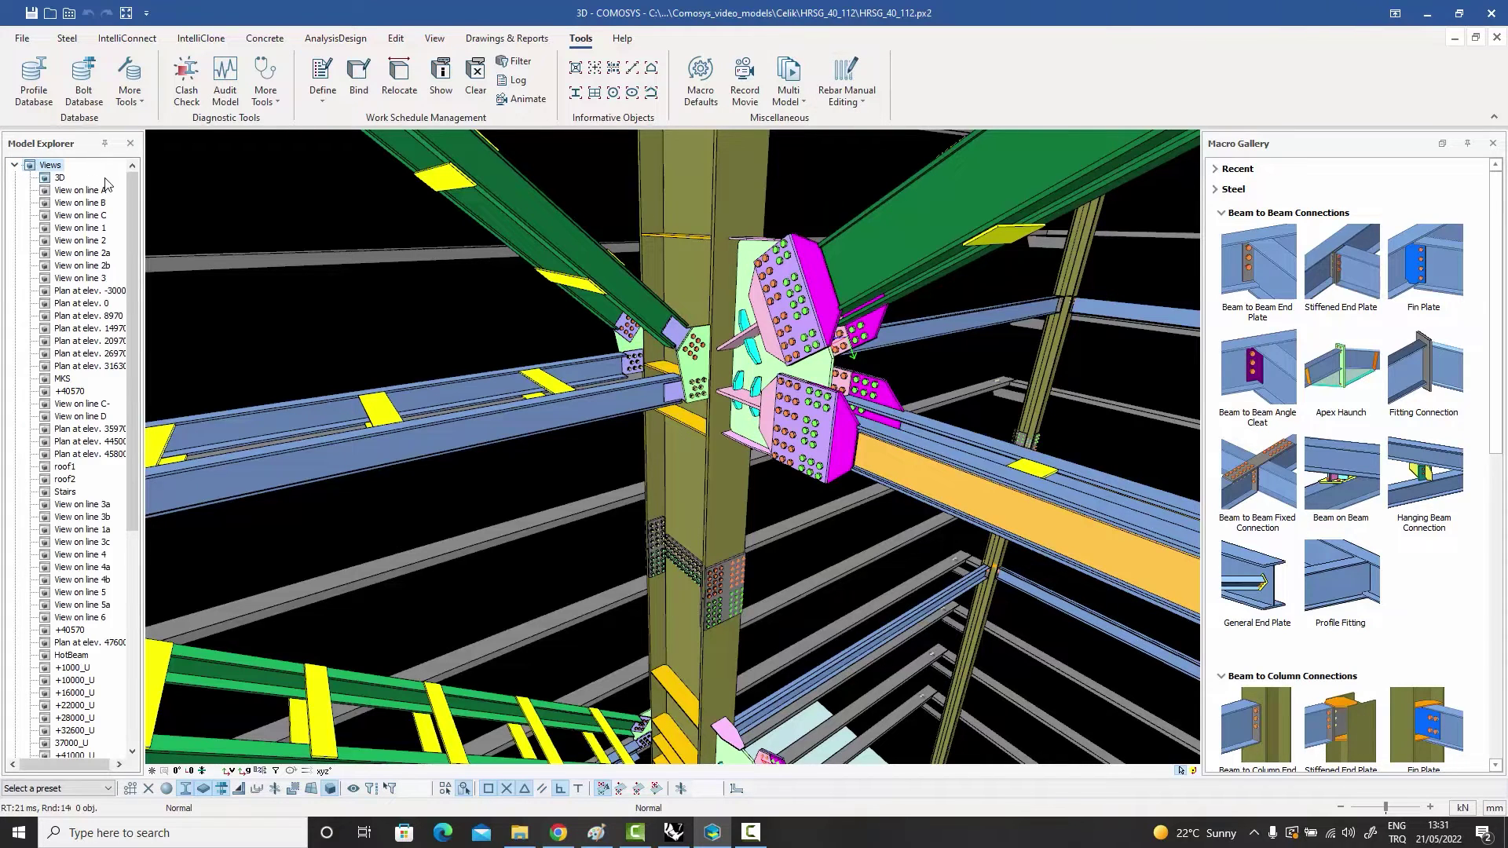
pyautogui.moveTo(132, 192); pyautogui.dragTo(157, 422)
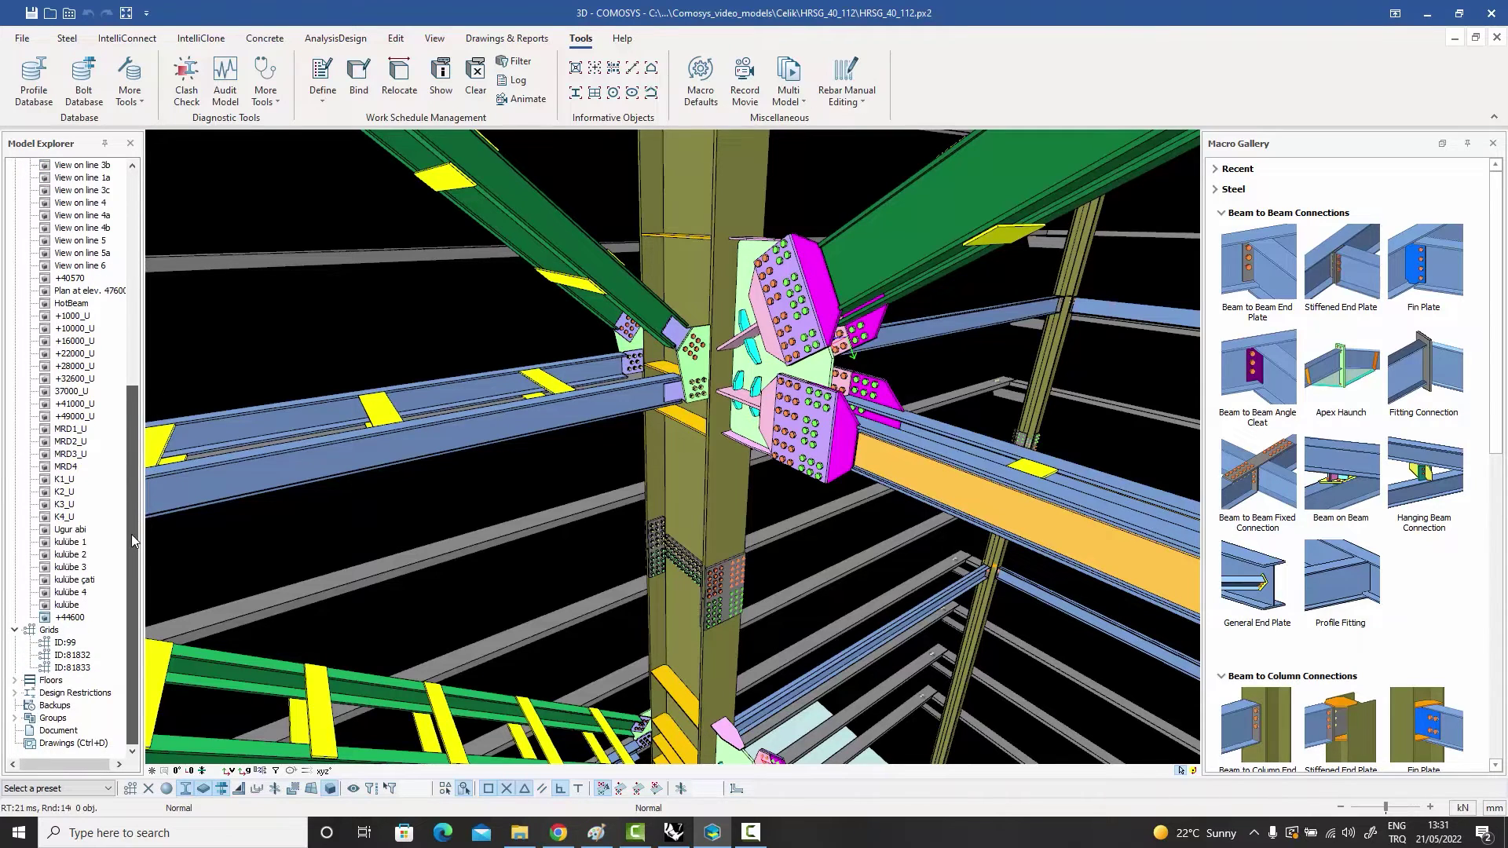
pyautogui.moveTo(132, 528); pyautogui.dragTo(137, 180)
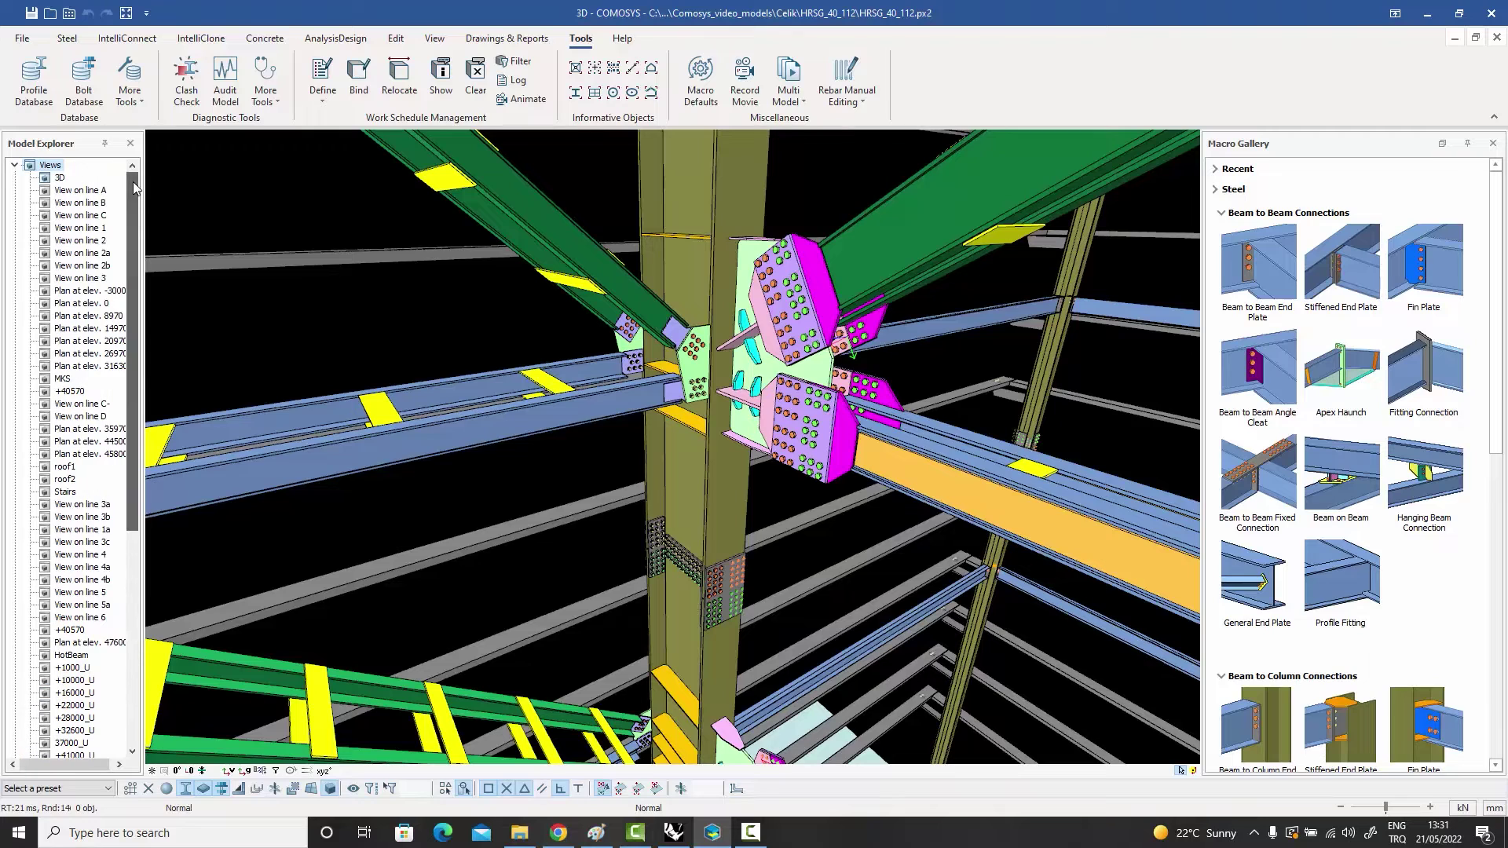
pyautogui.click(14, 165)
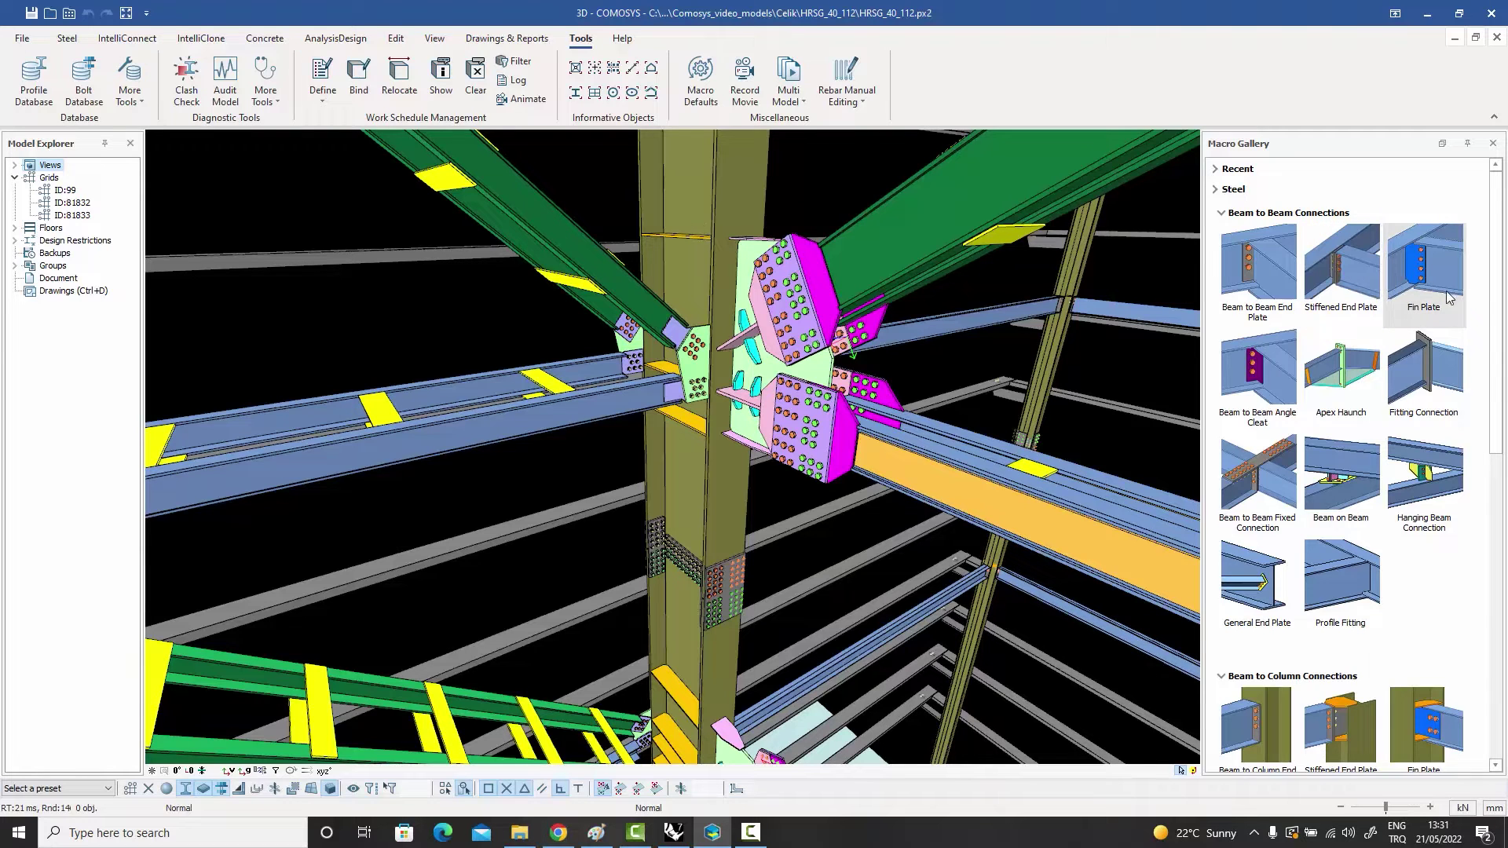
# Expand the Bracing, Splice, Purlin & Girt, Base Plate and Truss Connections macro categories
pyautogui.click(1497, 220)
pyautogui.moveTo(1497, 221); pyautogui.dragTo(1498, 227)
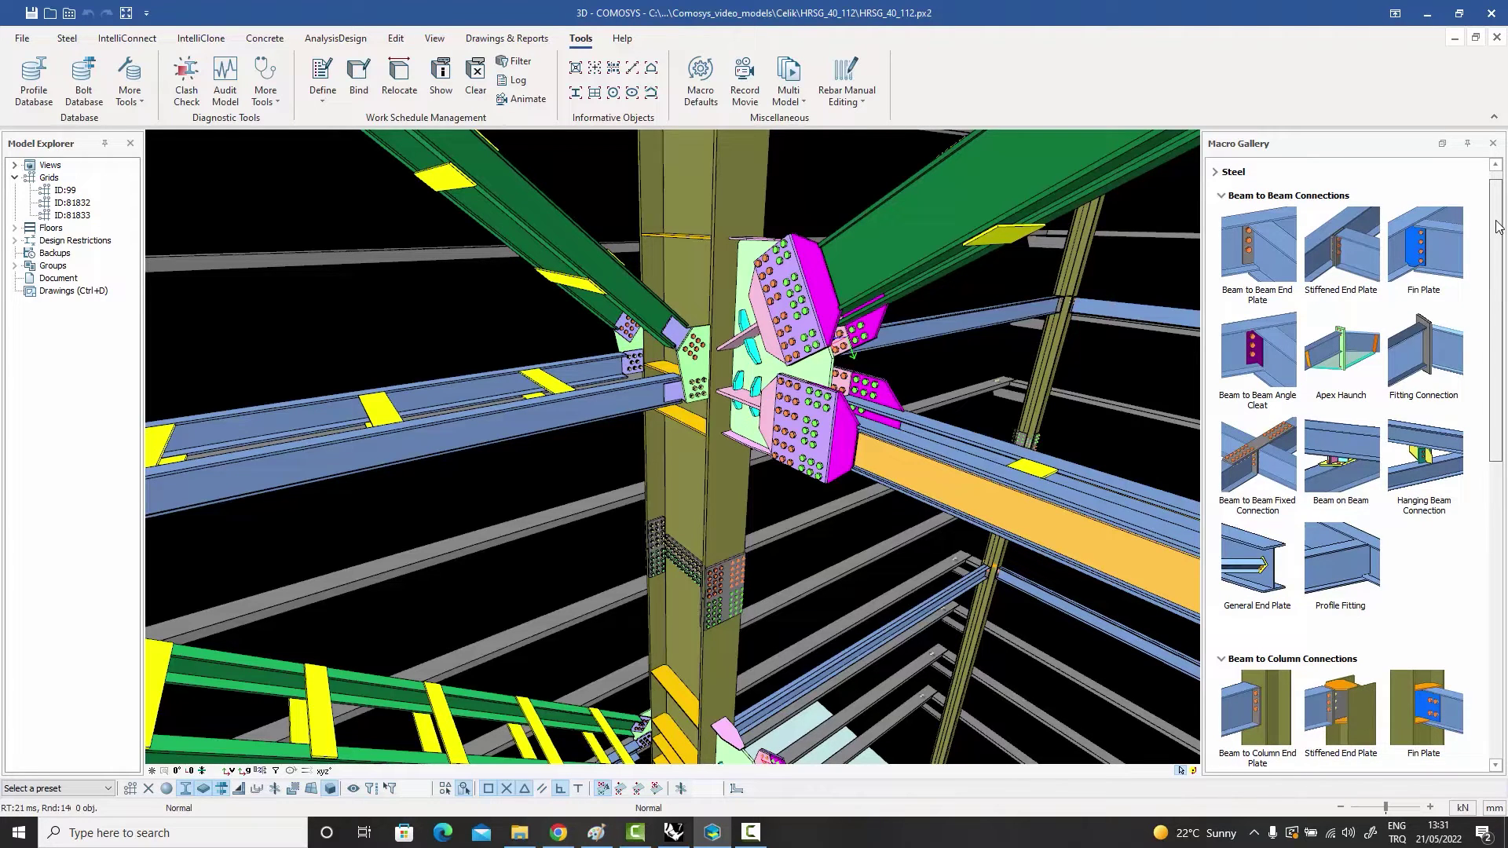
pyautogui.moveTo(1497, 226); pyautogui.dragTo(1496, 226)
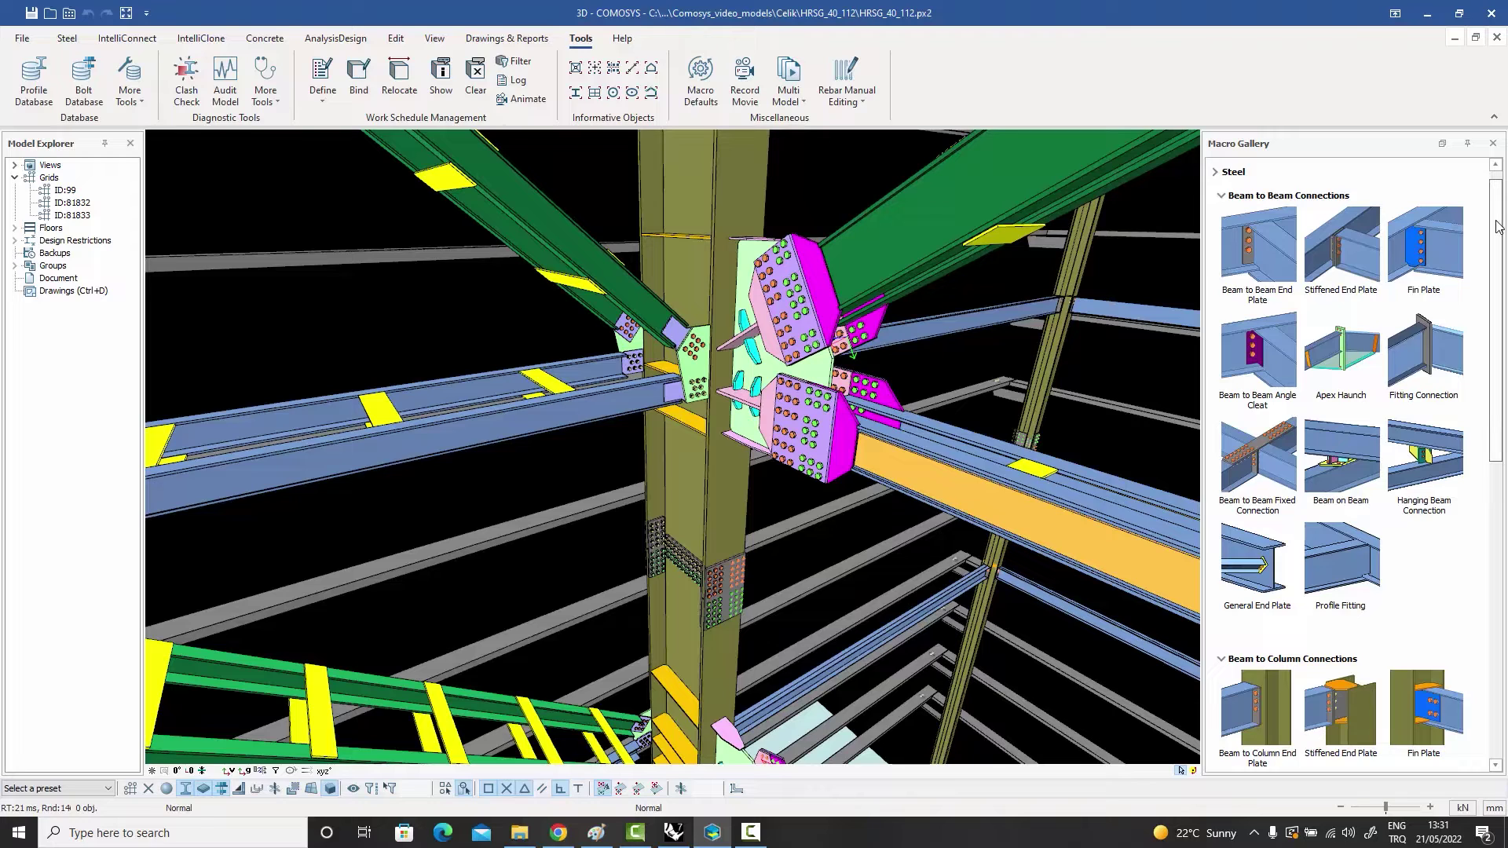
pyautogui.scroll(-1, 1497, 226)
pyautogui.scroll(-5, 1496, 226)
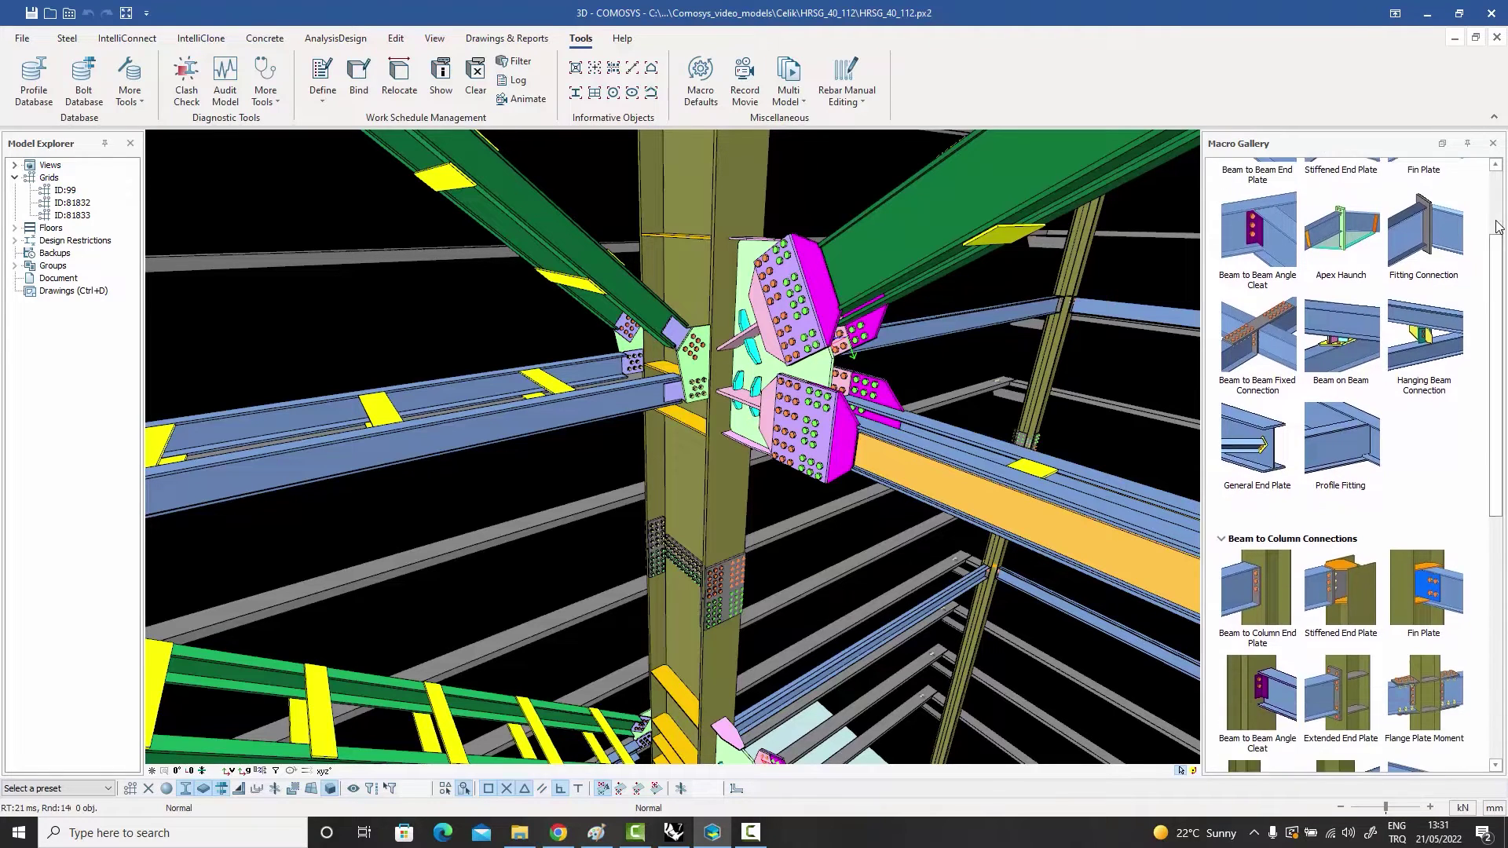
pyautogui.scroll(-5, 1496, 226)
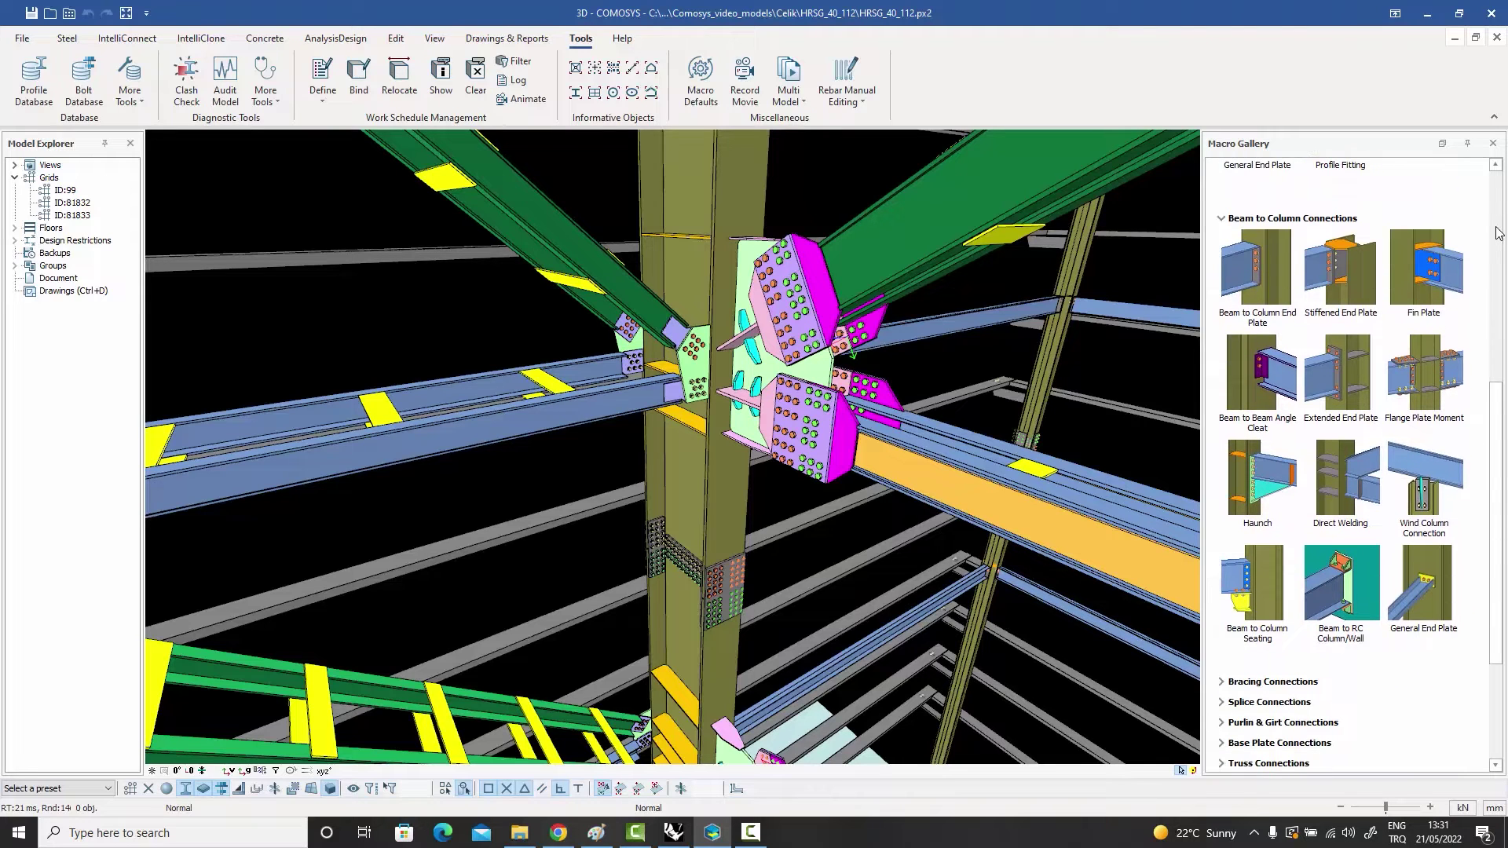
pyautogui.moveTo(1492, 392); pyautogui.dragTo(1492, 519)
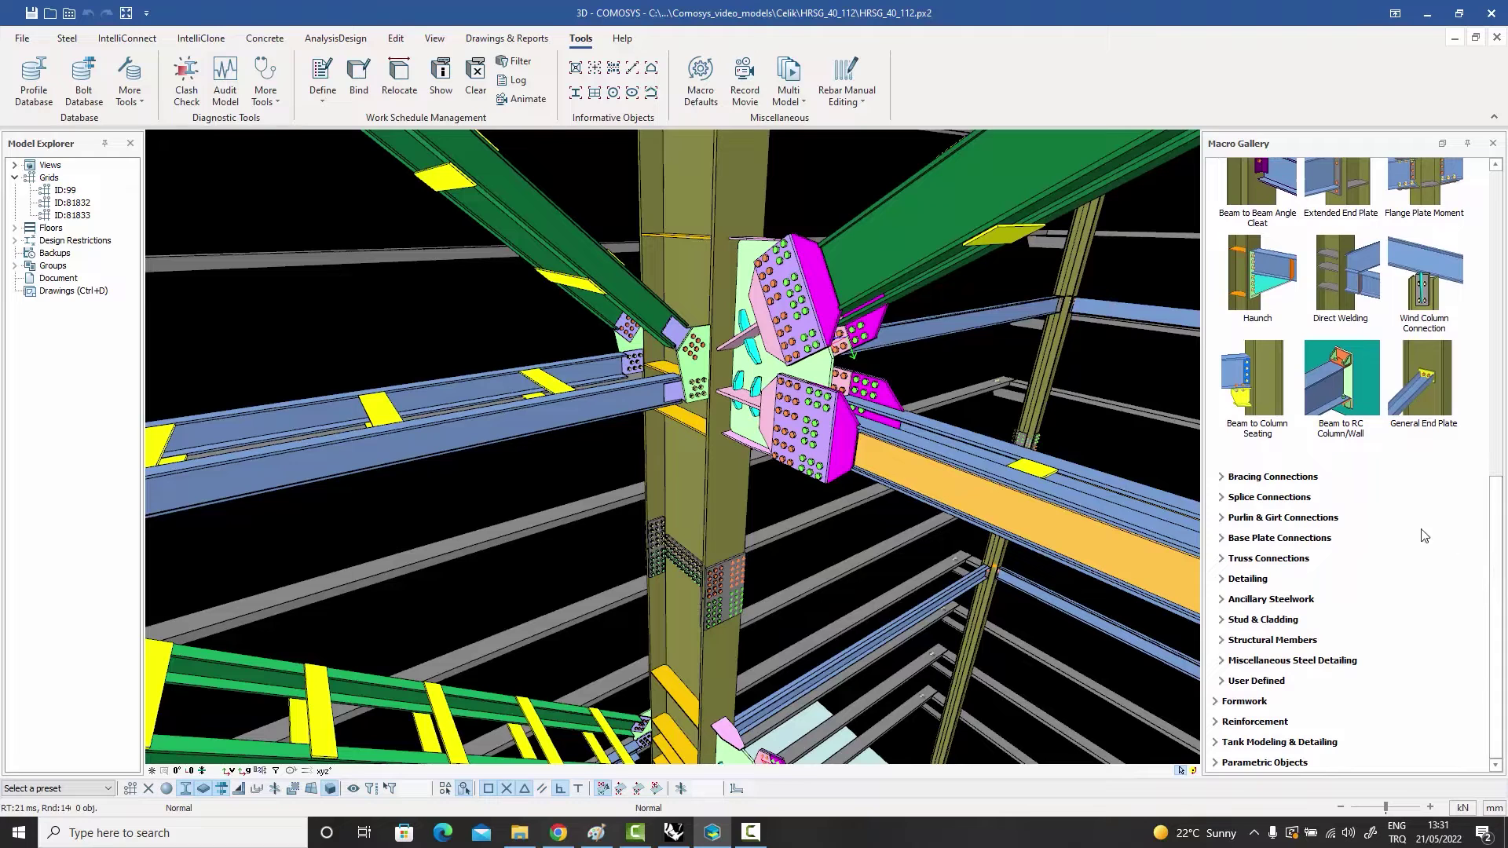
pyautogui.click(1254, 476)
pyautogui.moveTo(1496, 556); pyautogui.dragTo(1500, 637)
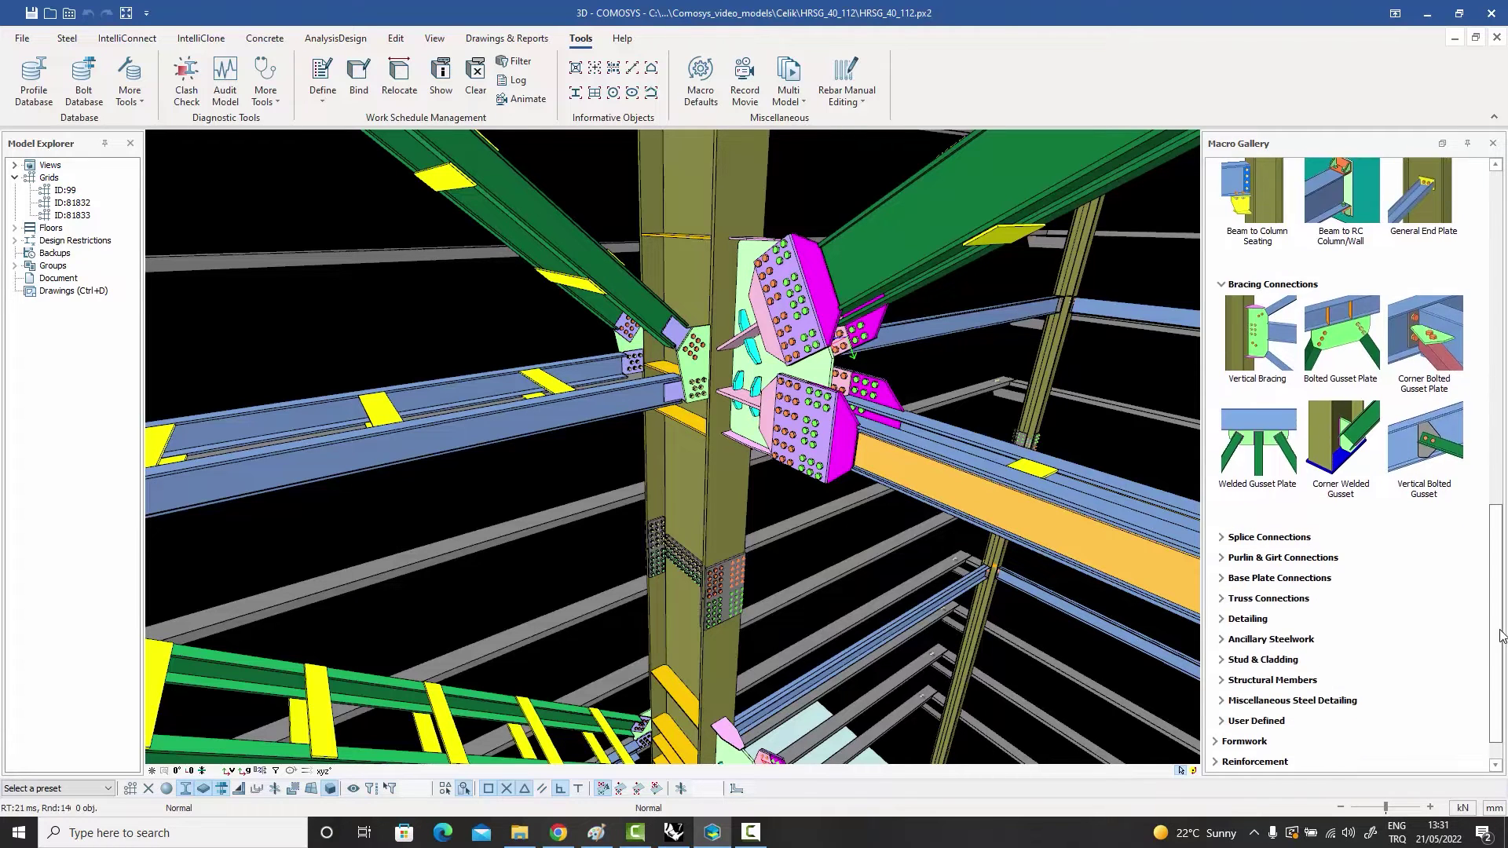
pyautogui.click(1269, 537)
pyautogui.moveTo(1497, 519); pyautogui.dragTo(1497, 699)
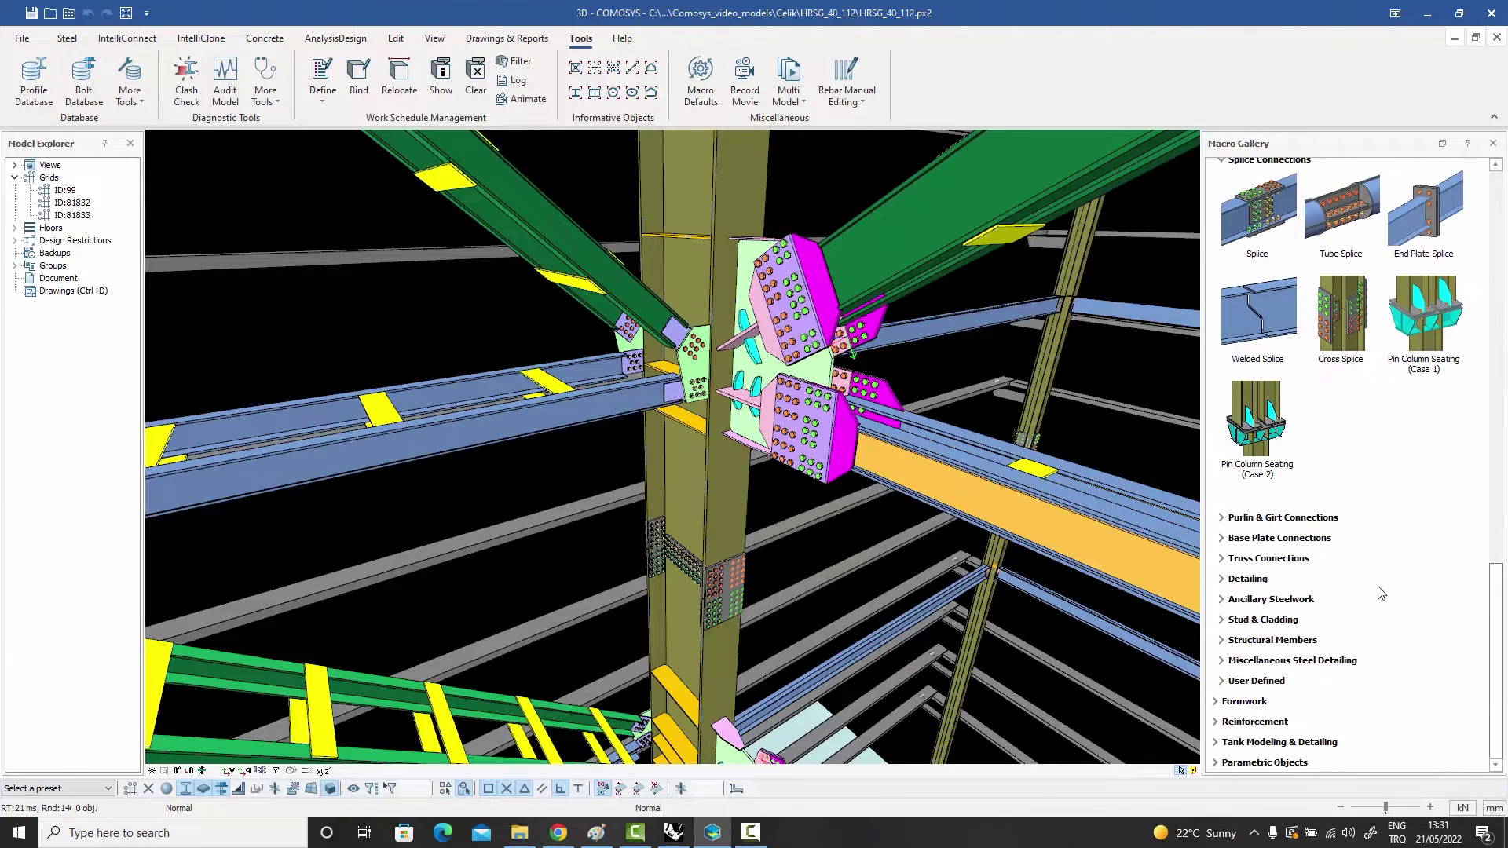
pyautogui.click(1292, 518)
pyautogui.moveTo(1497, 632); pyautogui.dragTo(1497, 697)
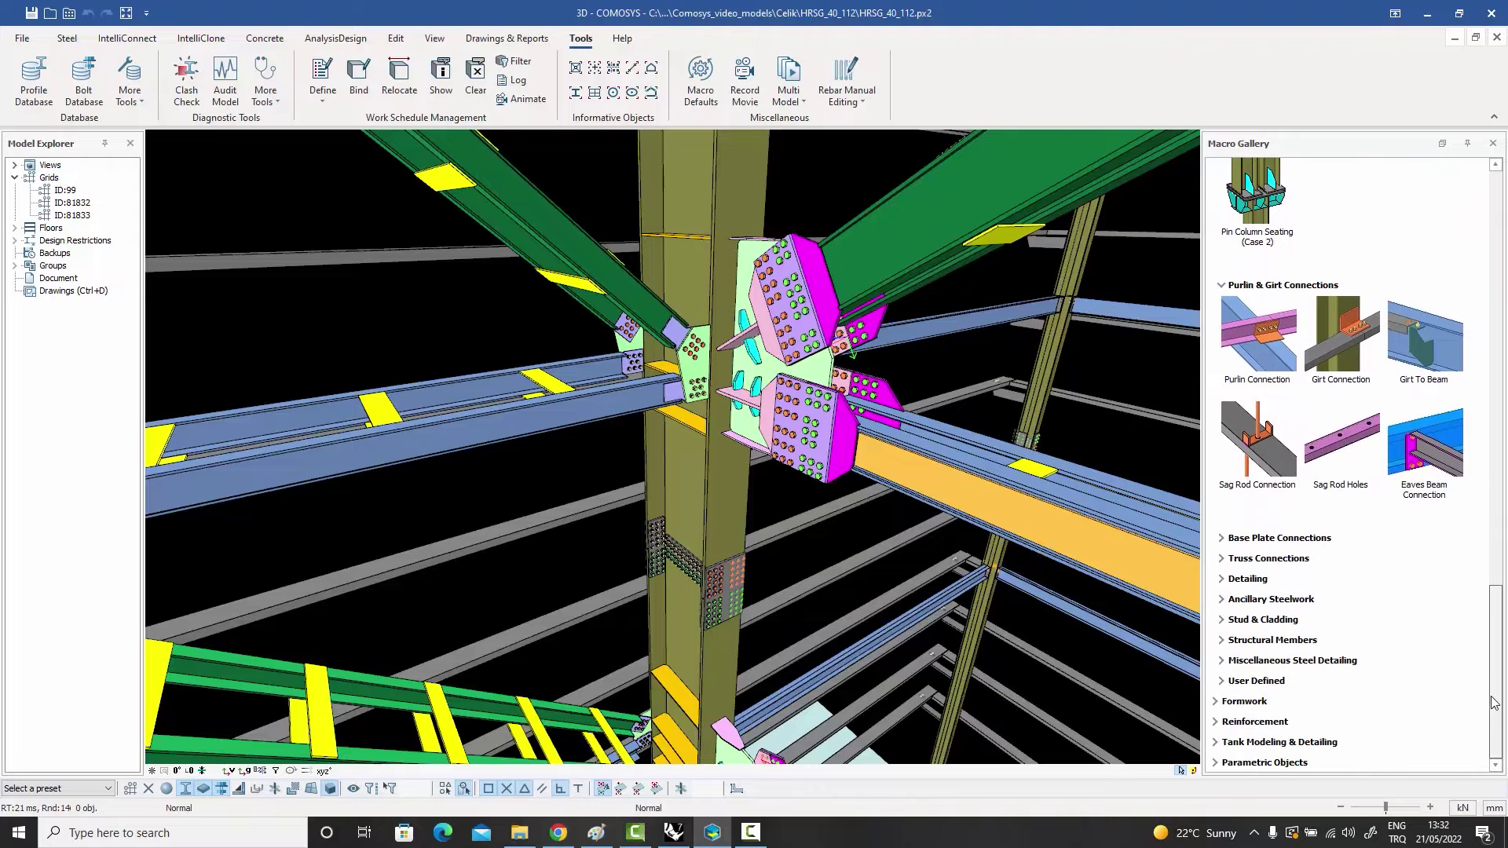
pyautogui.click(1306, 540)
pyautogui.moveTo(1495, 615); pyautogui.dragTo(1495, 695)
pyautogui.click(1274, 559)
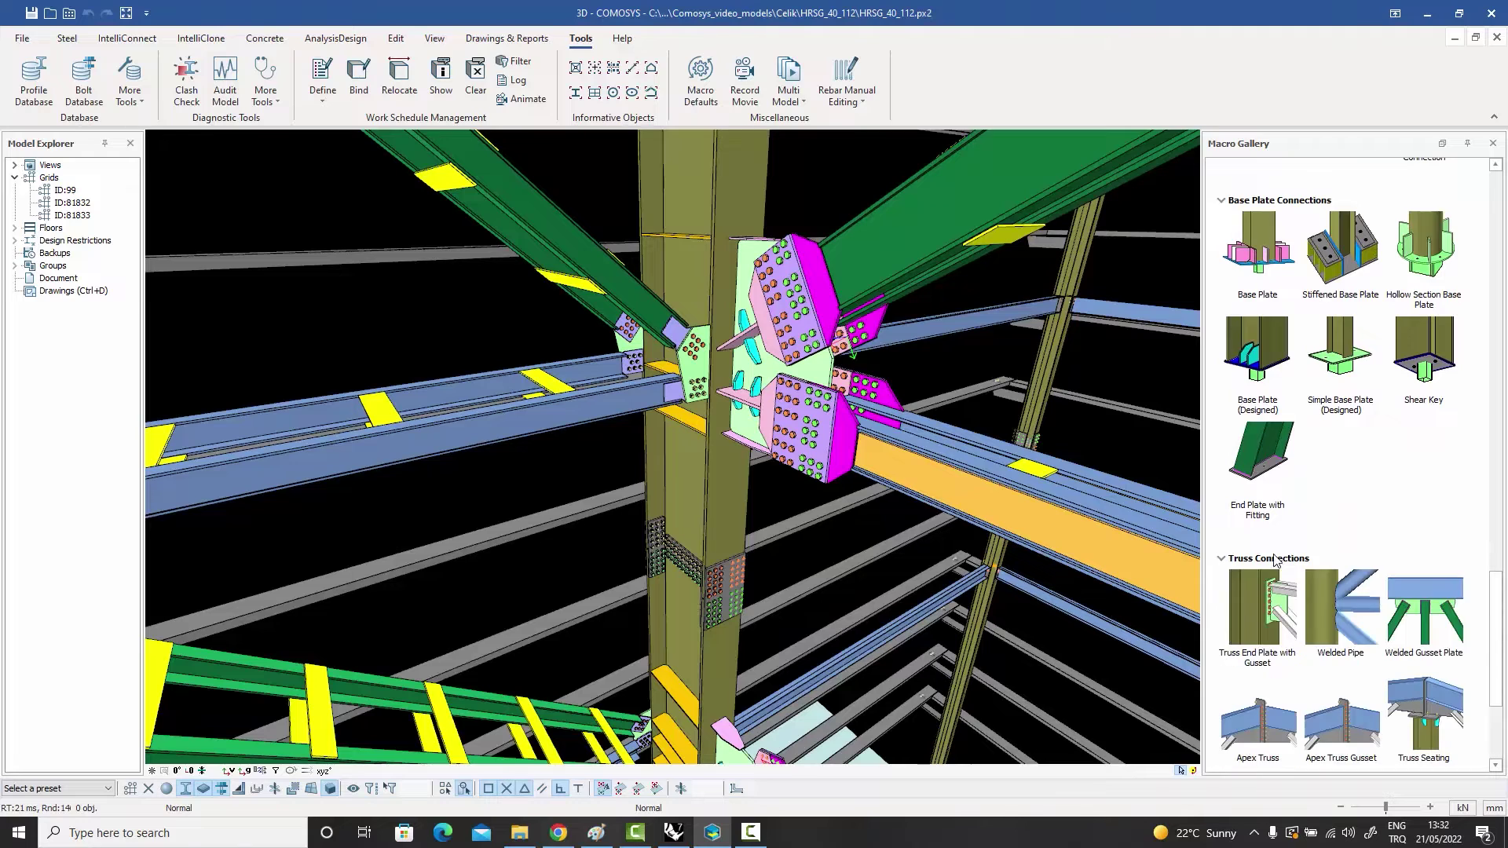
# Expand Detailing, Ancillary Steelwork, Stud & Cladding, Structural Members, Miscellaneous Steel Detailing and User Defined
pyautogui.moveTo(1496, 640); pyautogui.dragTo(1501, 676)
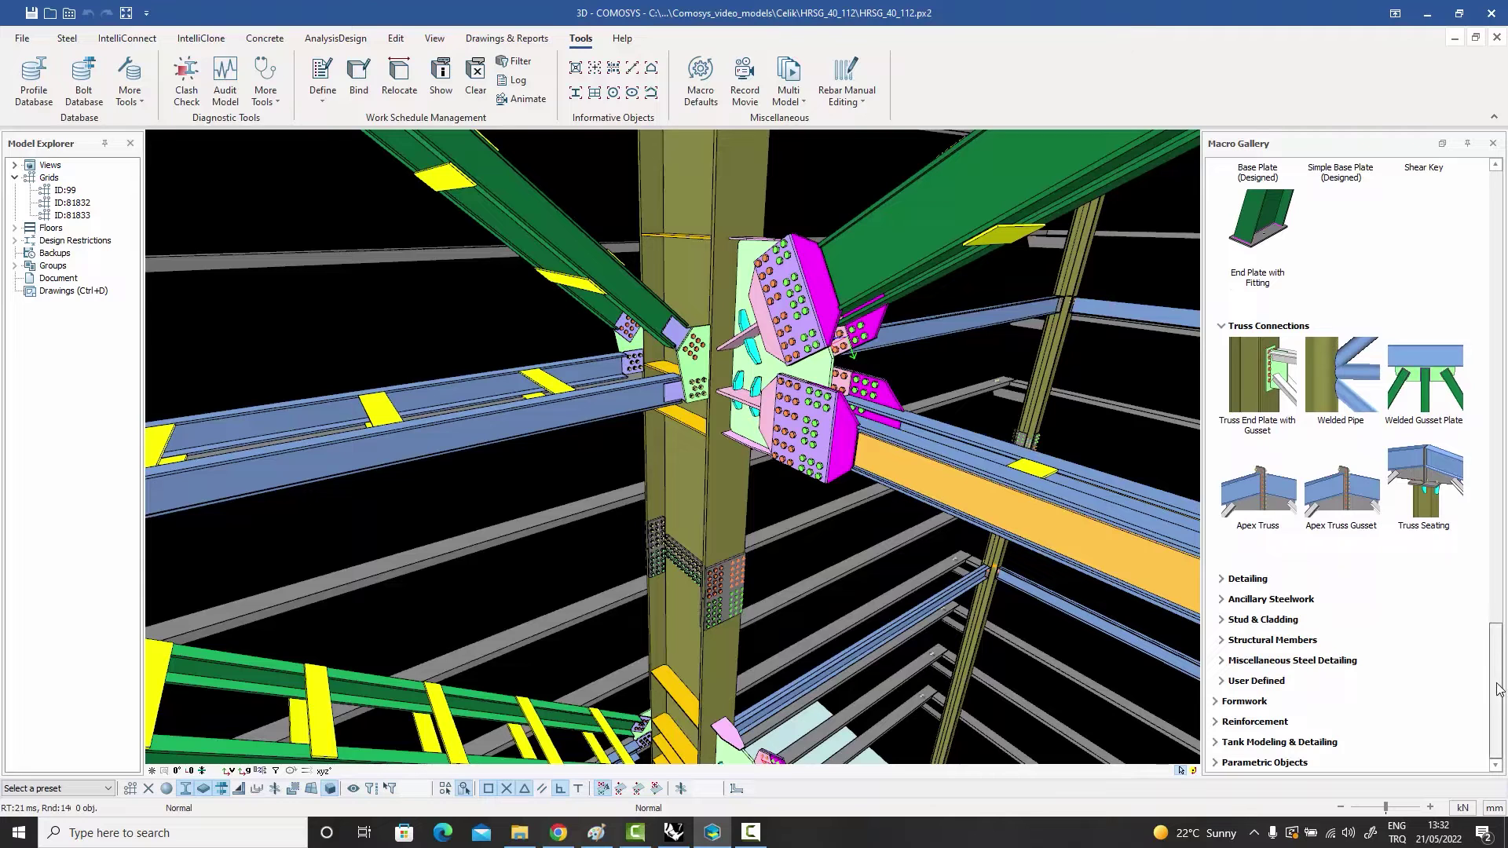
pyautogui.click(1247, 579)
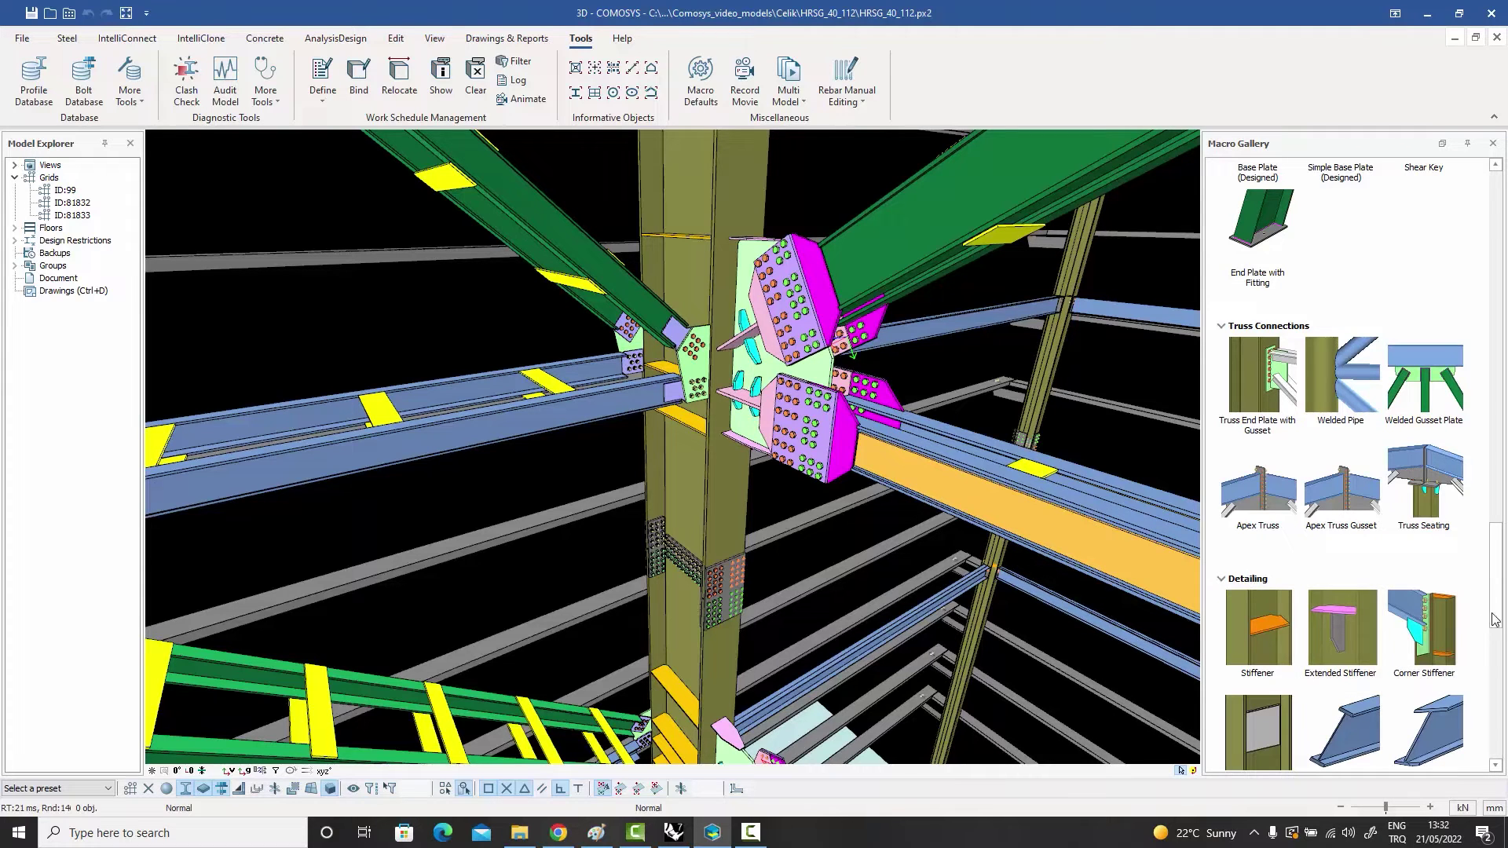
pyautogui.moveTo(1495, 620); pyautogui.dragTo(1500, 722)
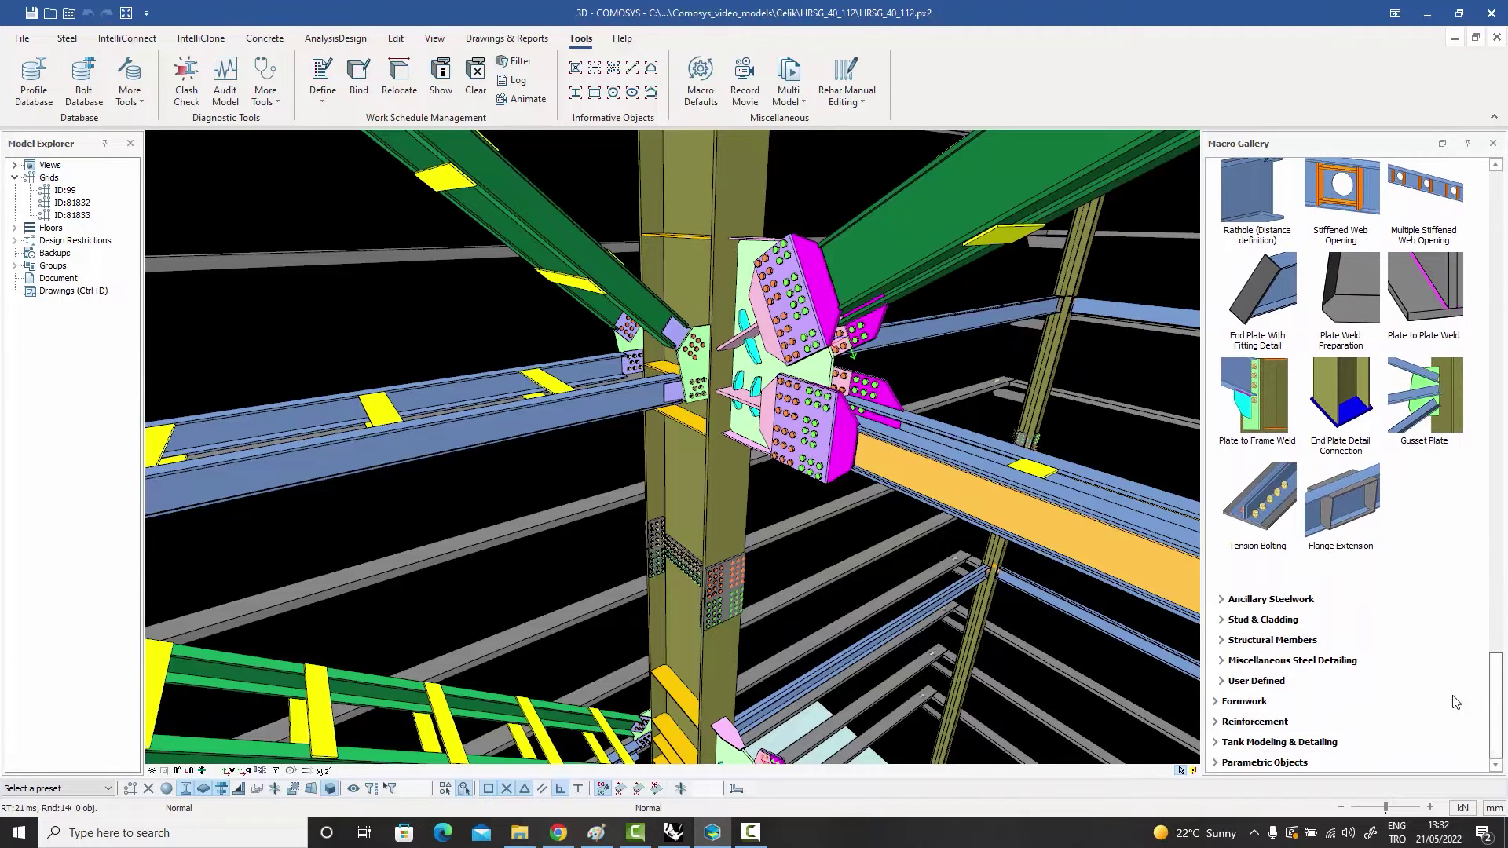
pyautogui.click(1282, 599)
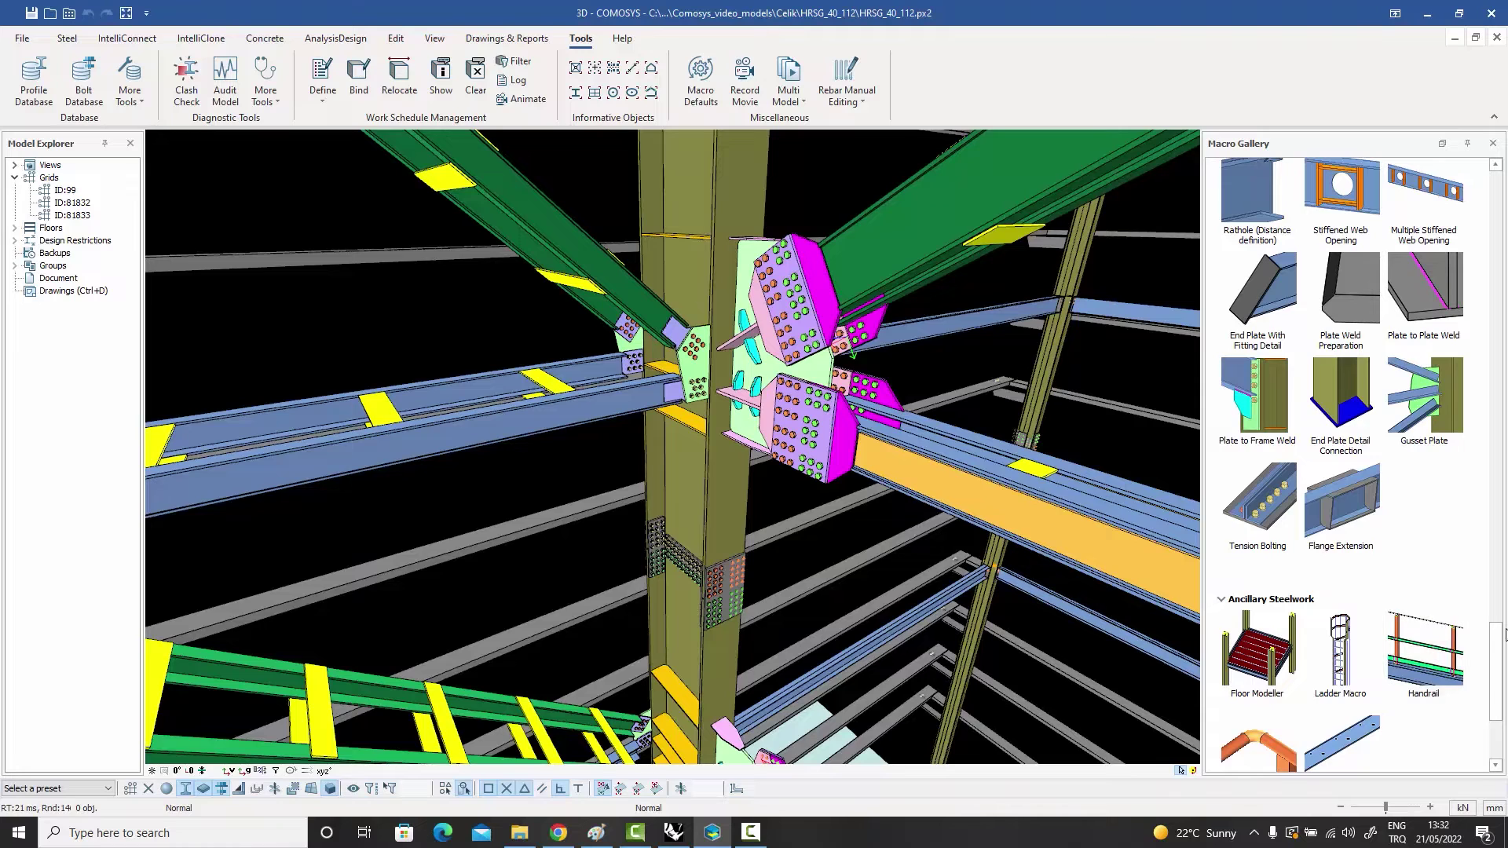
pyautogui.moveTo(1496, 636); pyautogui.dragTo(1496, 676)
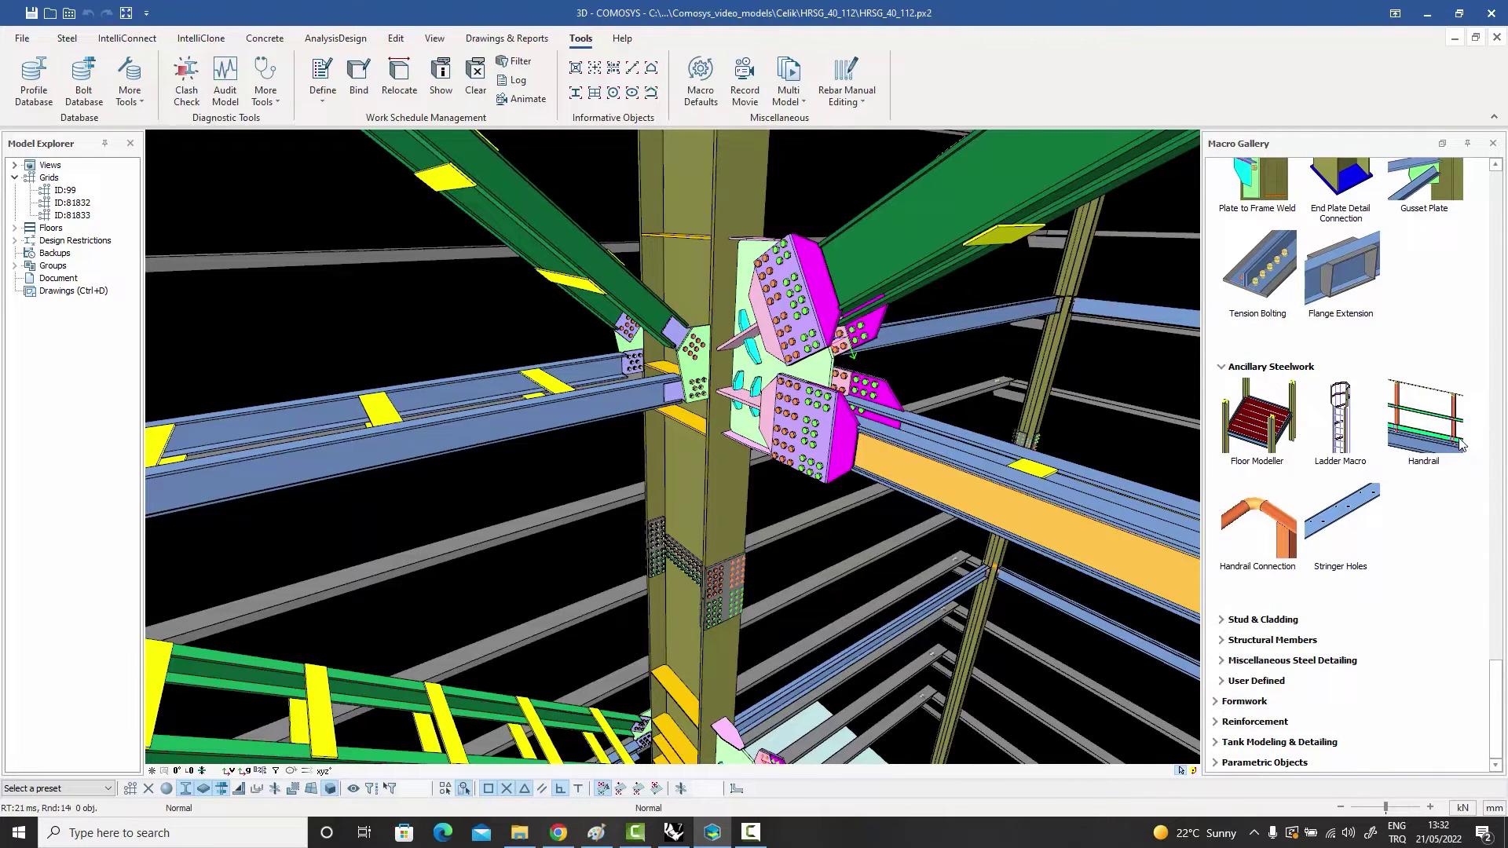
pyautogui.click(1263, 619)
pyautogui.moveTo(1498, 655); pyautogui.dragTo(1504, 689)
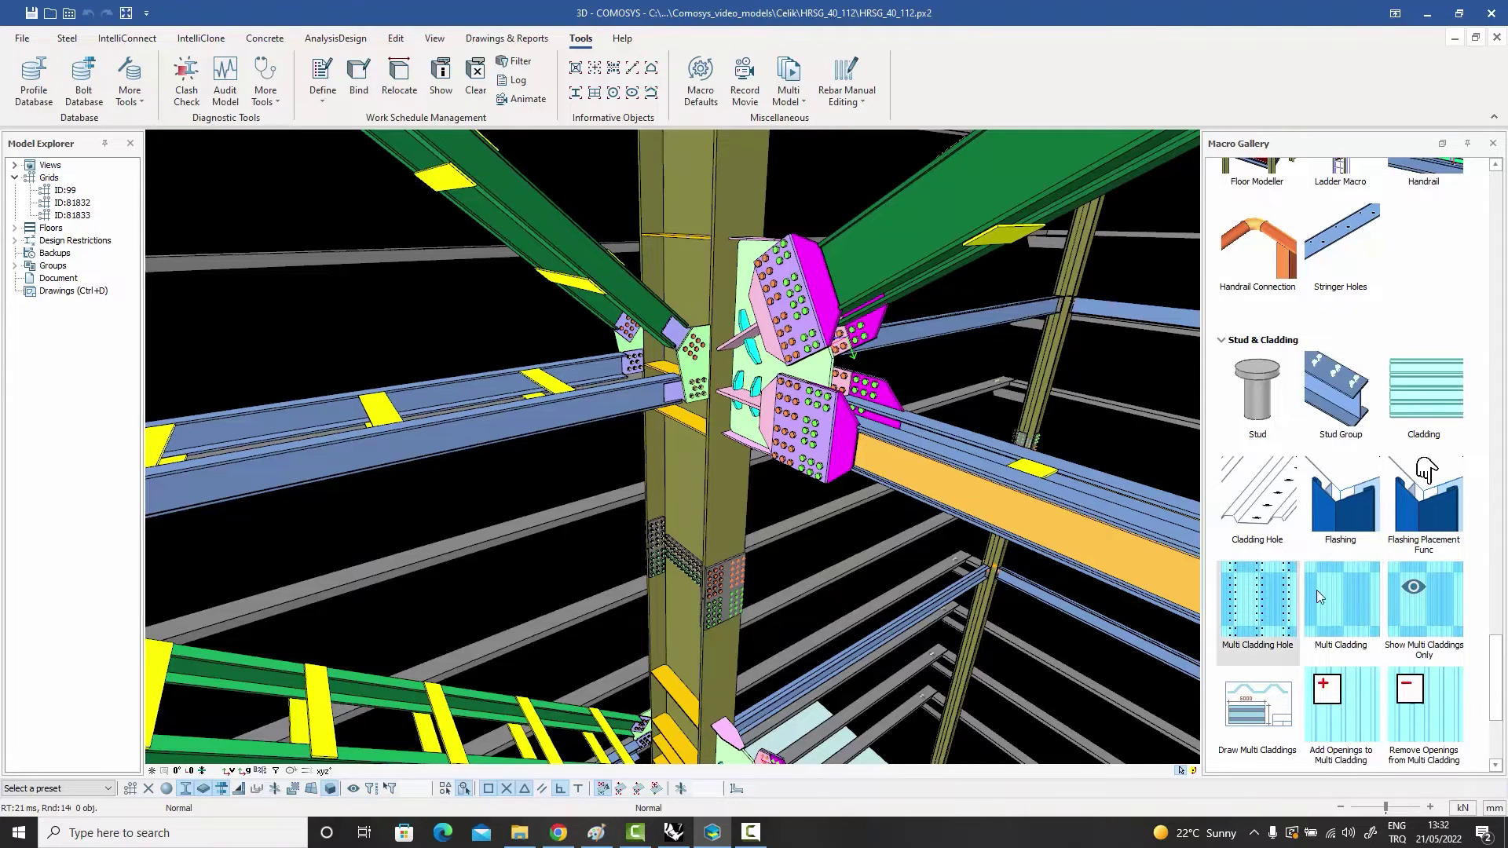
pyautogui.scroll(-3, 1449, 690)
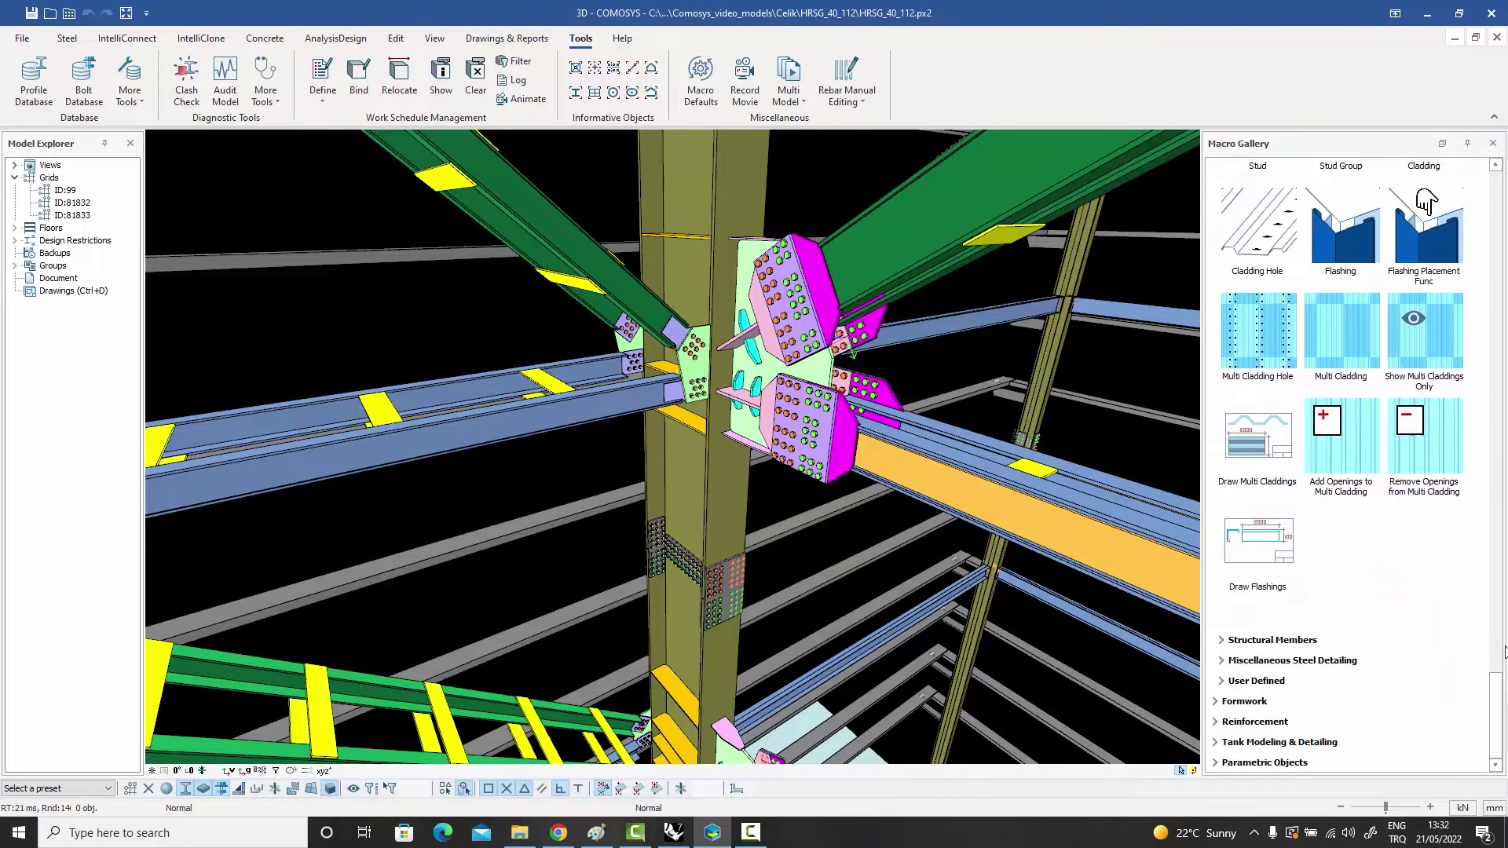
pyautogui.click(1265, 642)
pyautogui.scroll(-3, 1498, 727)
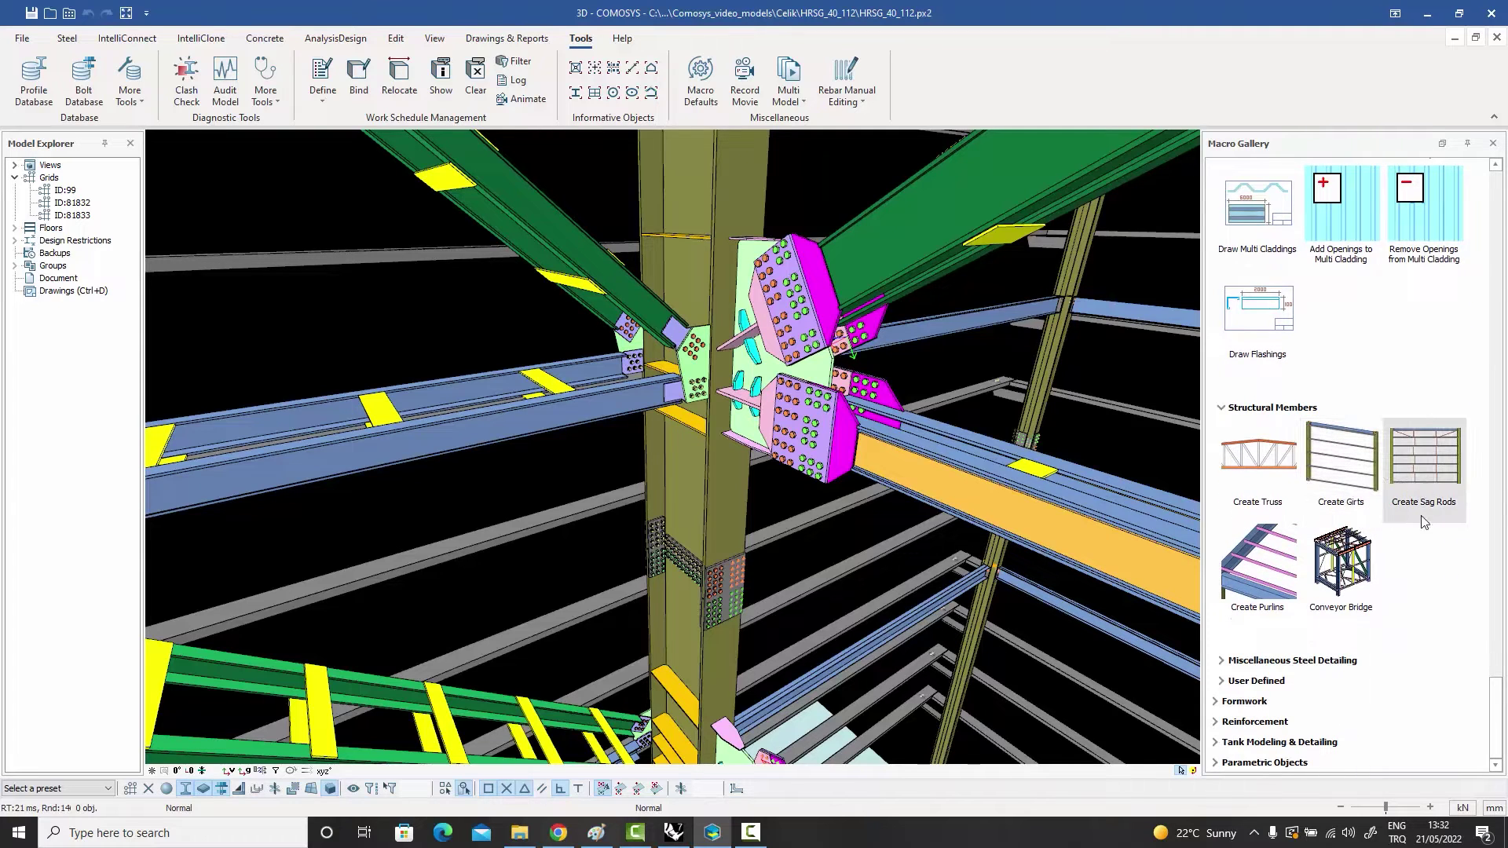
pyautogui.click(1335, 662)
pyautogui.moveTo(1498, 701); pyautogui.dragTo(1498, 745)
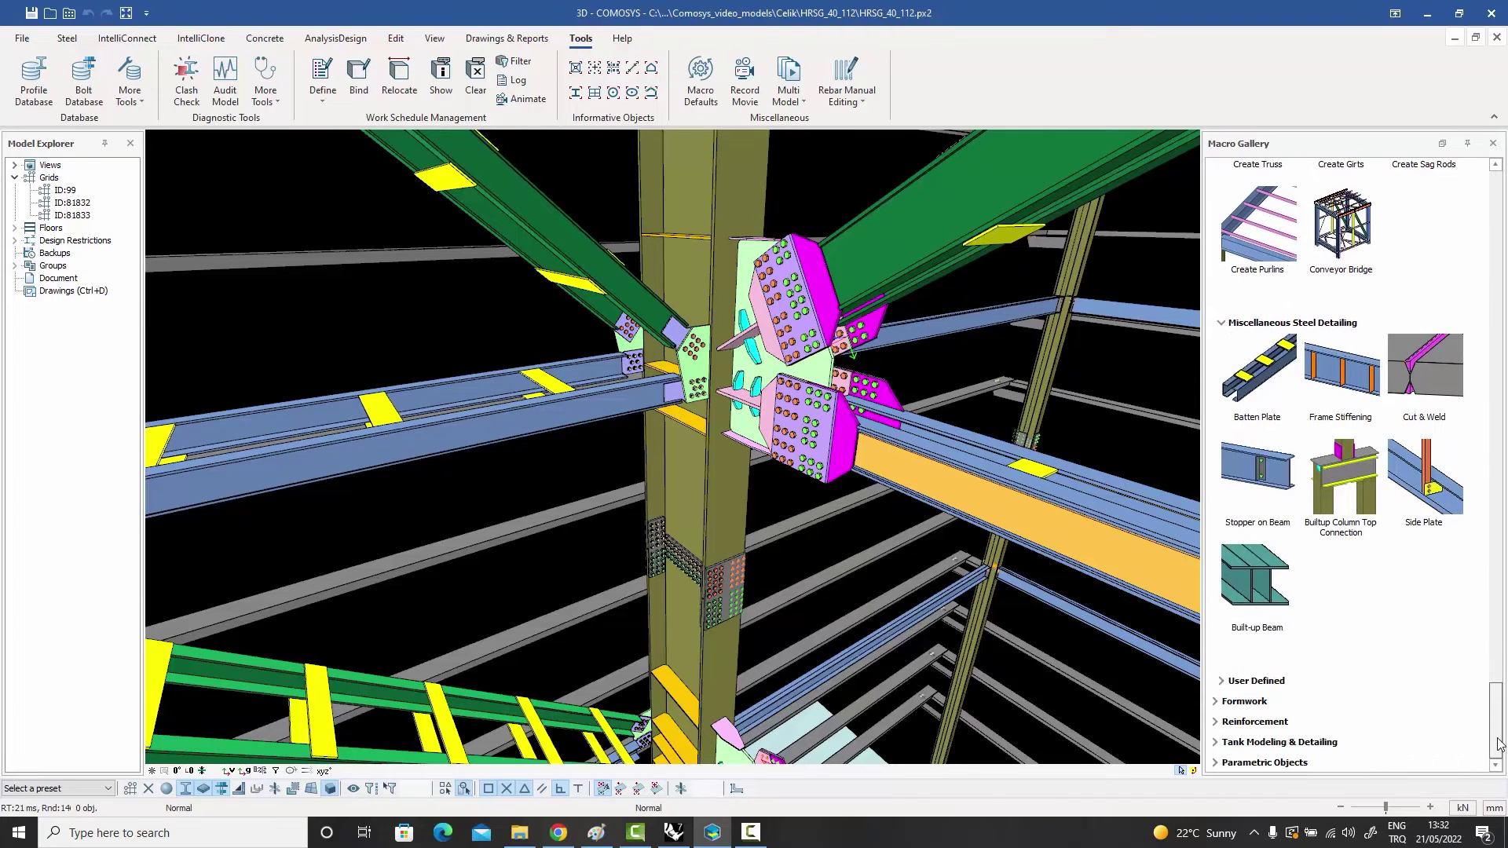
pyautogui.click(1260, 681)
pyautogui.moveTo(1497, 685); pyautogui.dragTo(1496, 724)
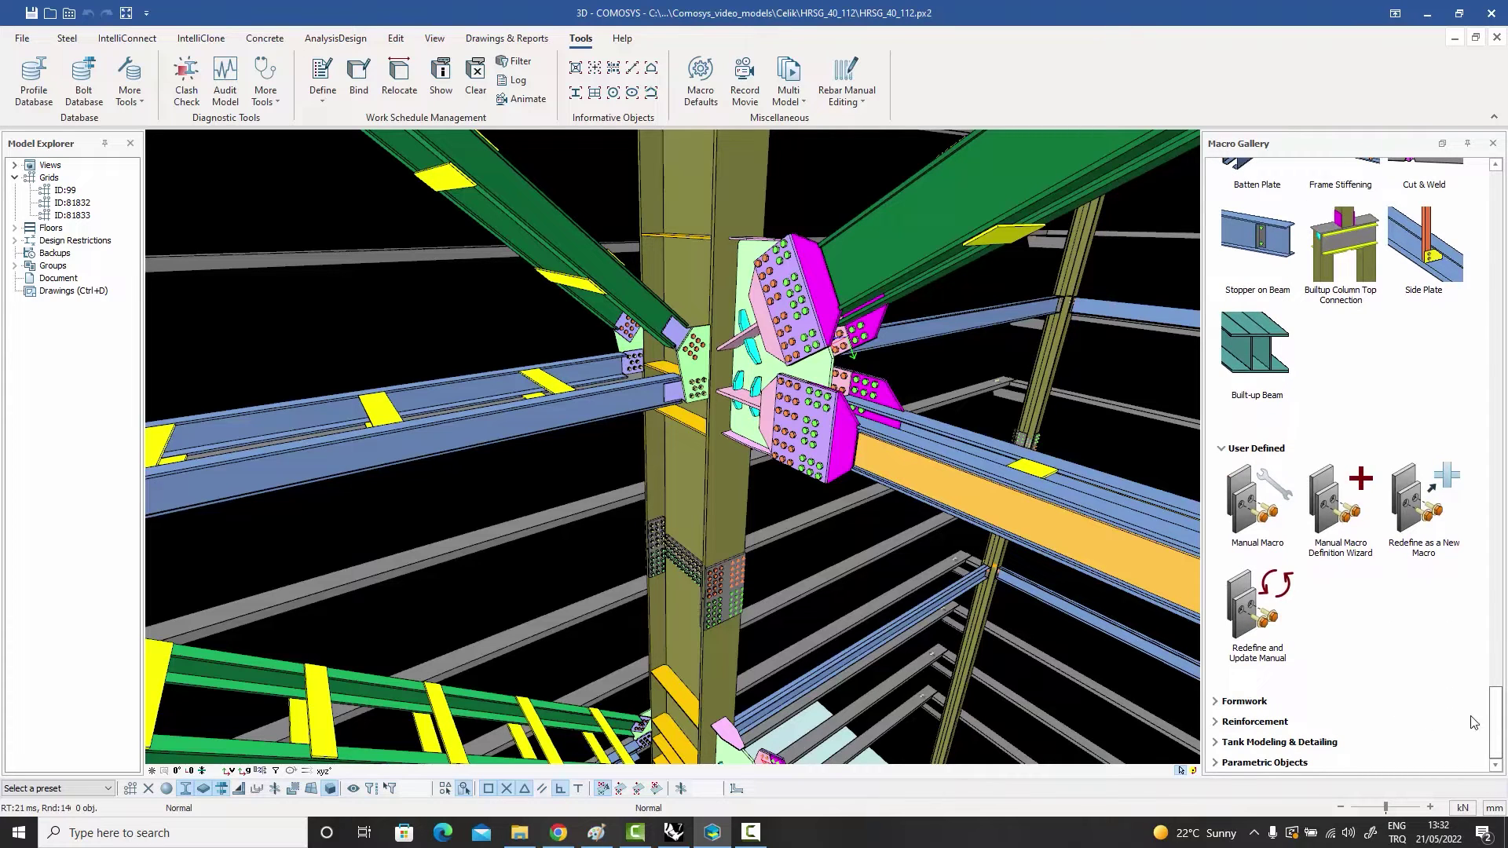
# Expand Formwork and its Walls & Slabs, Openings, Stair and Foundation macro groups
pyautogui.click(1243, 701)
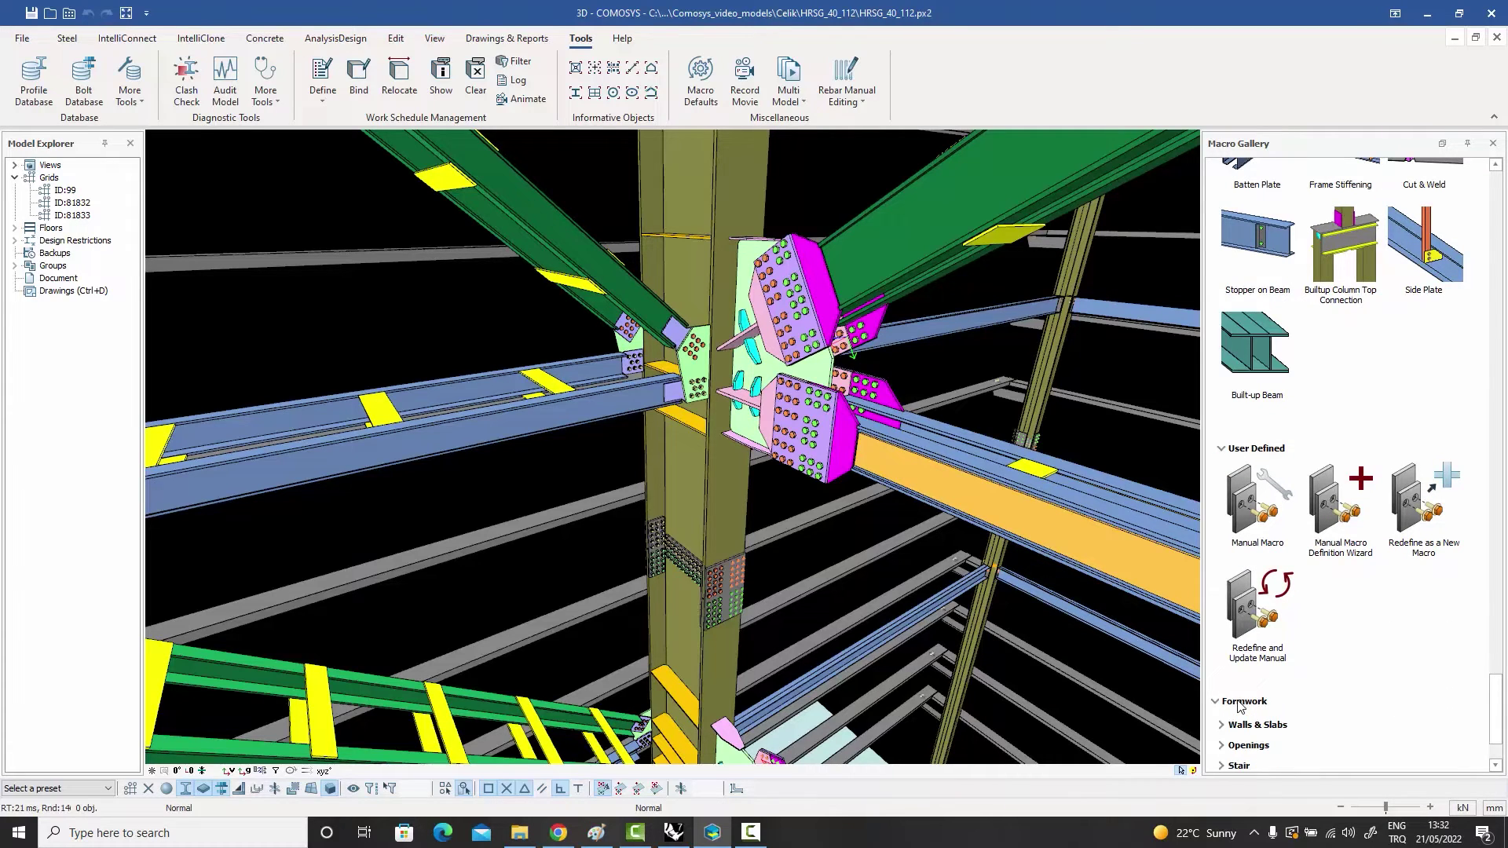
pyautogui.moveTo(1497, 709); pyautogui.dragTo(1496, 724)
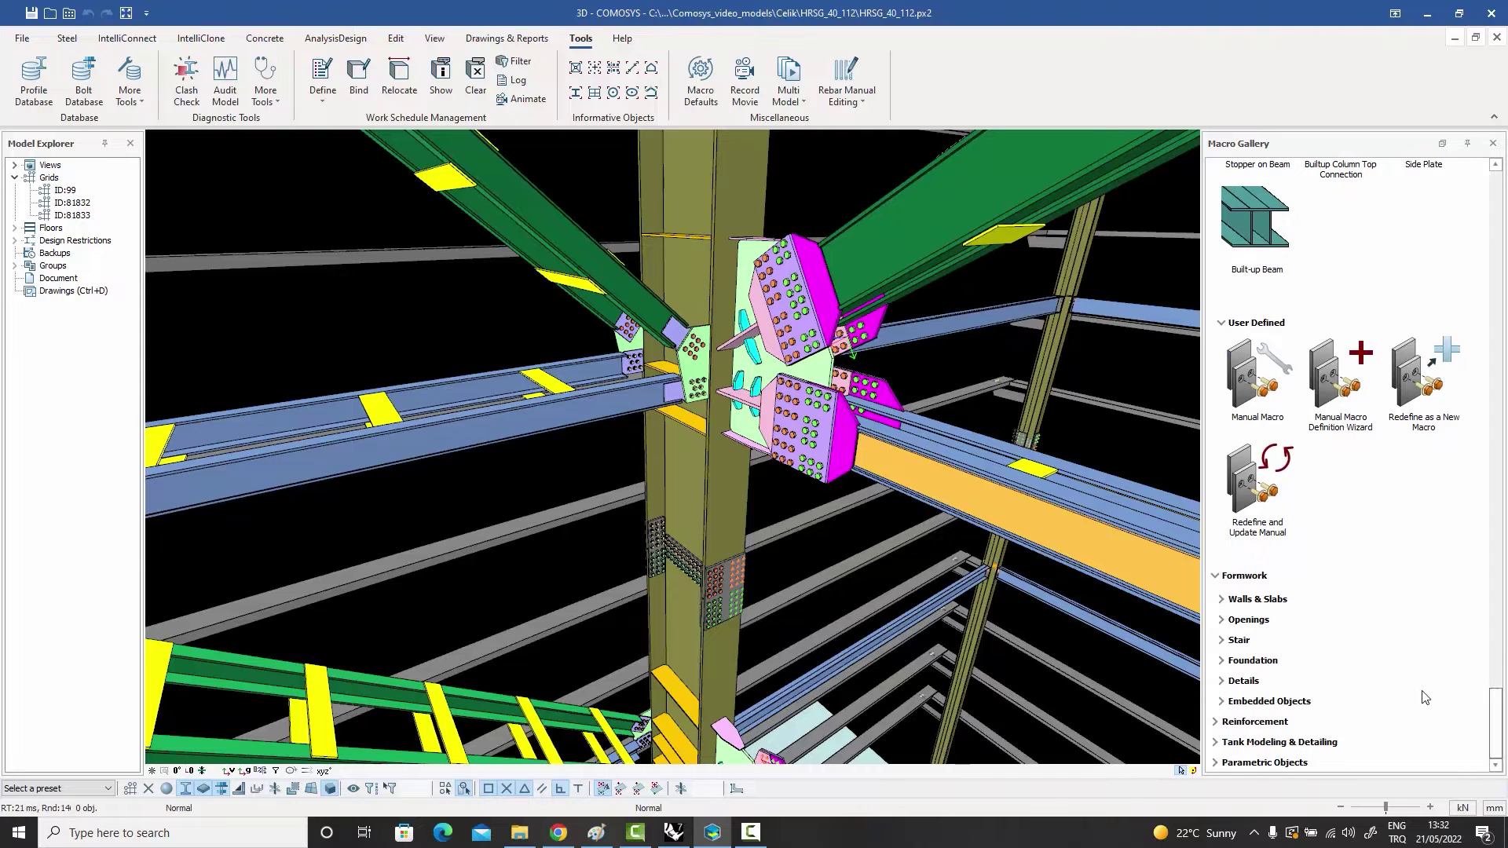
pyautogui.click(1258, 601)
pyautogui.moveTo(1493, 675); pyautogui.dragTo(1494, 698)
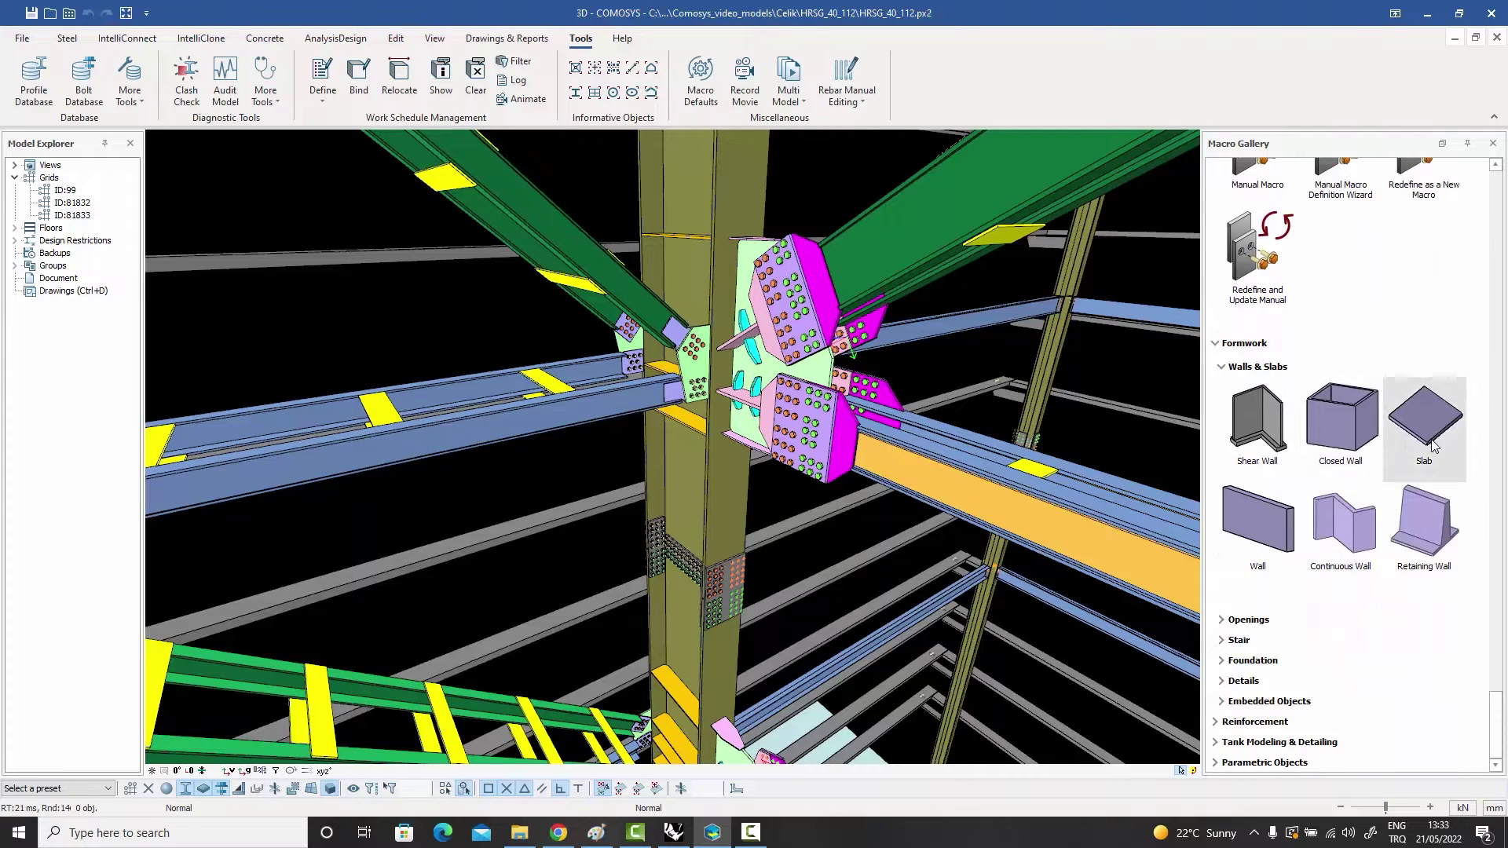
pyautogui.click(1249, 622)
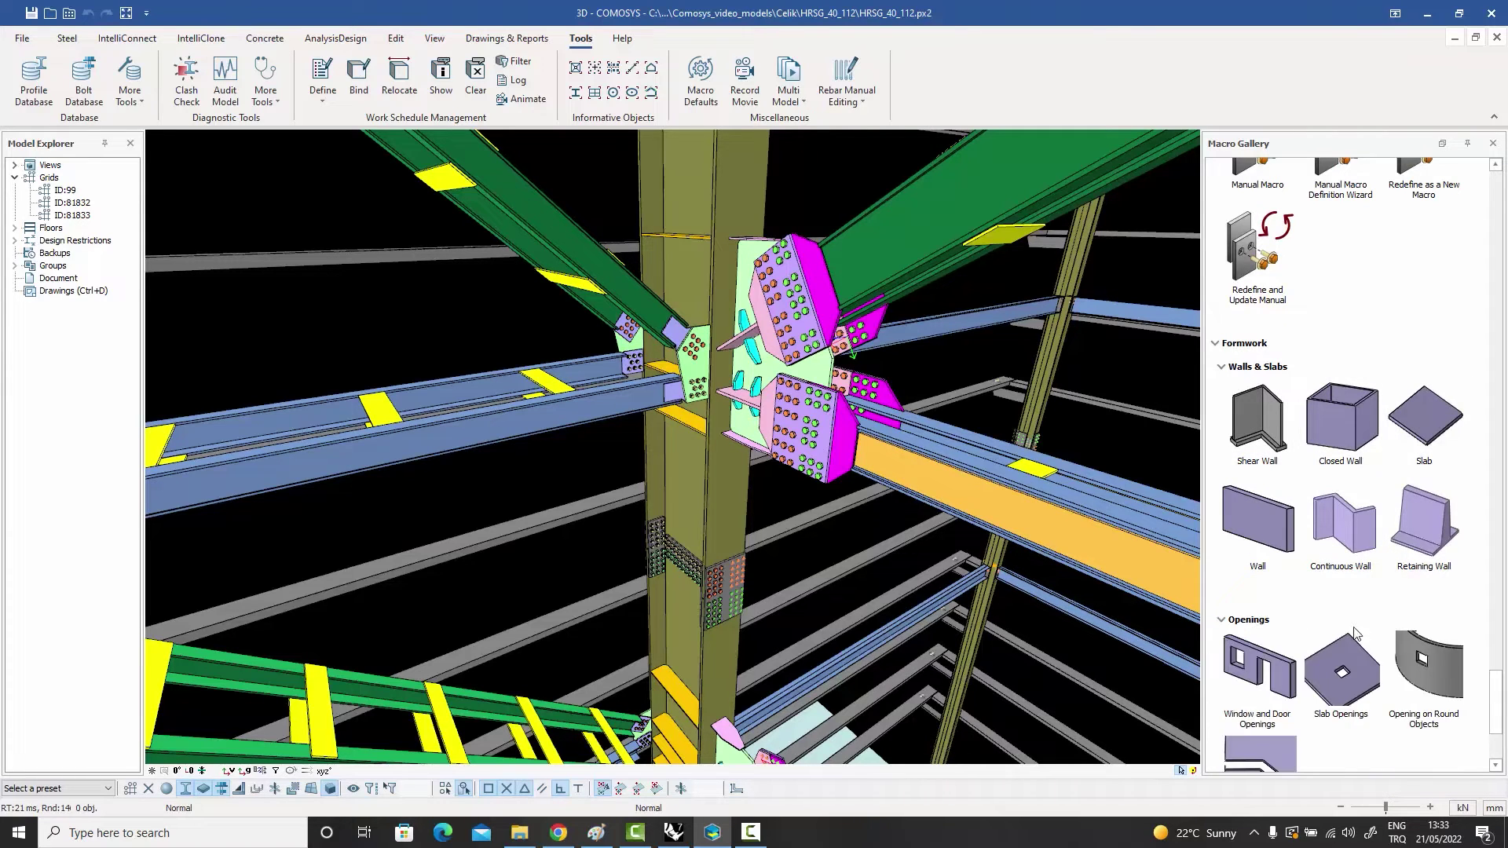
pyautogui.moveTo(1496, 700); pyautogui.dragTo(1496, 724)
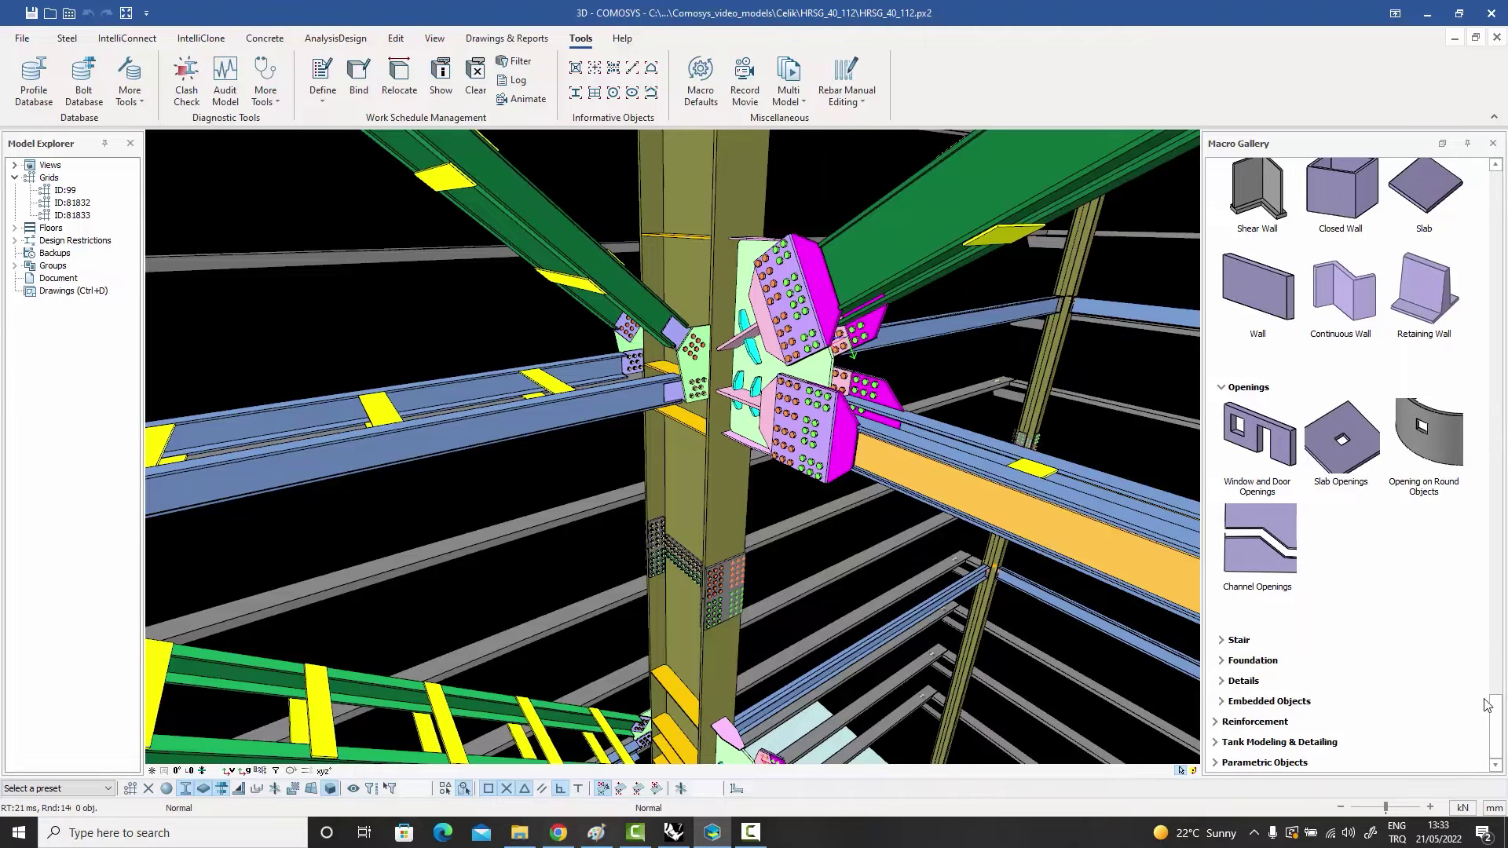
pyautogui.click(1238, 640)
pyautogui.moveTo(1498, 716); pyautogui.dragTo(1500, 748)
pyautogui.click(1262, 661)
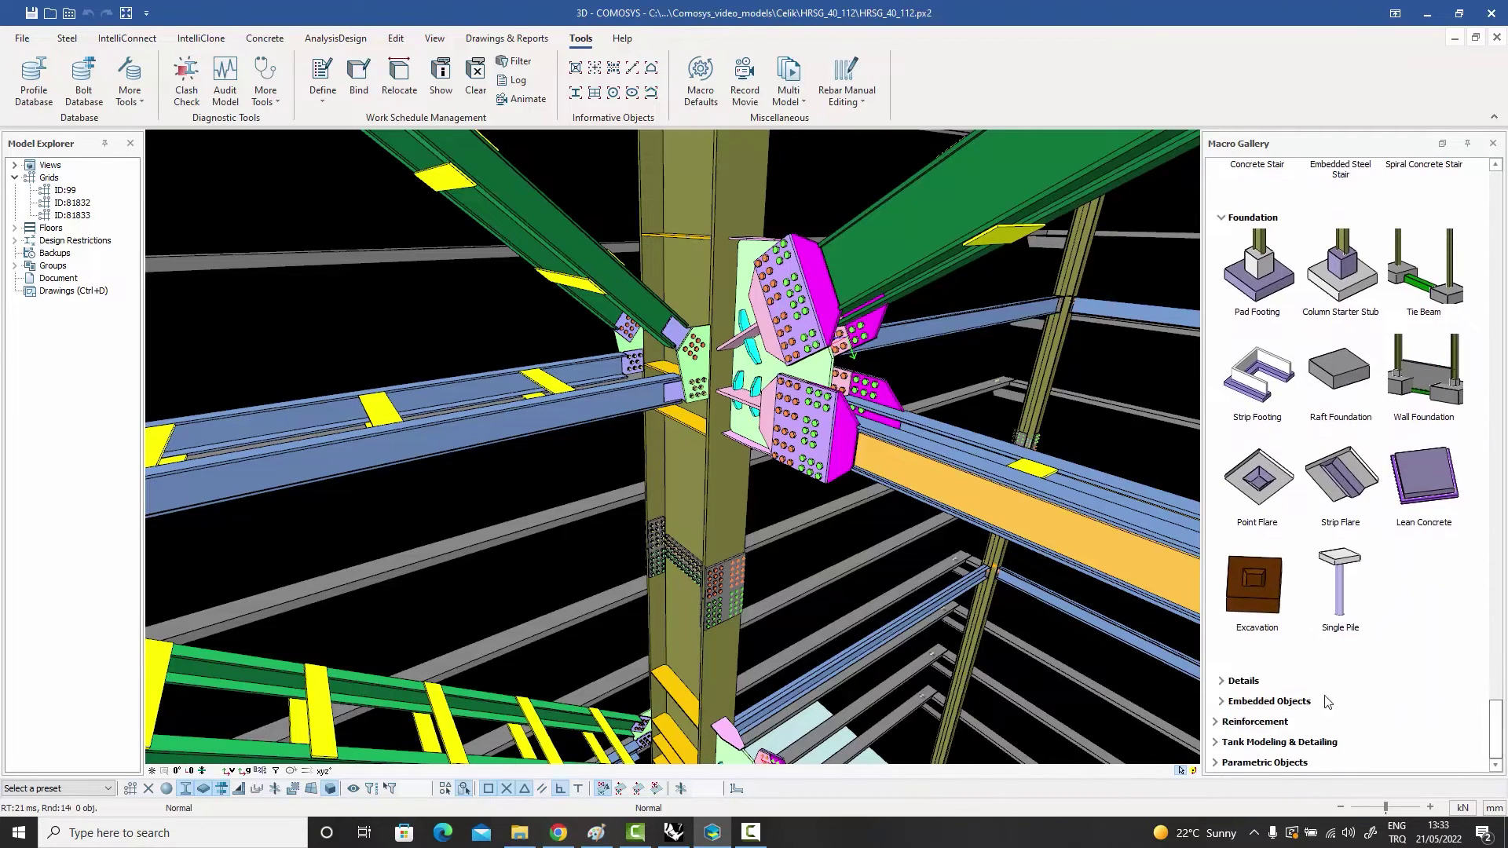
# Expand the Details and Embedded Objects macro categories
pyautogui.click(1236, 680)
pyautogui.moveTo(1497, 684); pyautogui.dragTo(1498, 725)
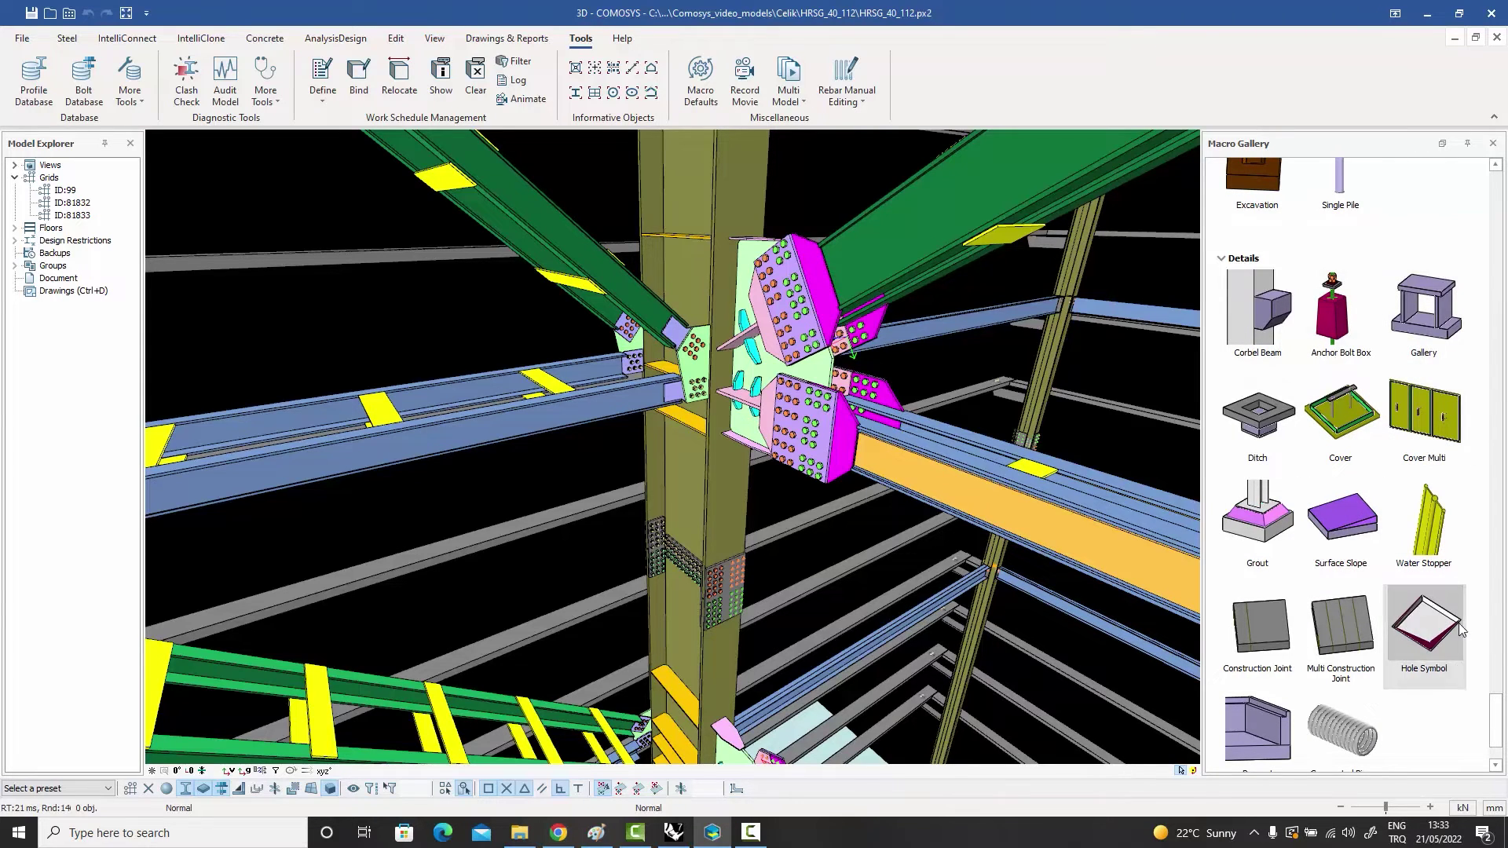
pyautogui.moveTo(1498, 723); pyautogui.dragTo(1498, 744)
pyautogui.click(1293, 705)
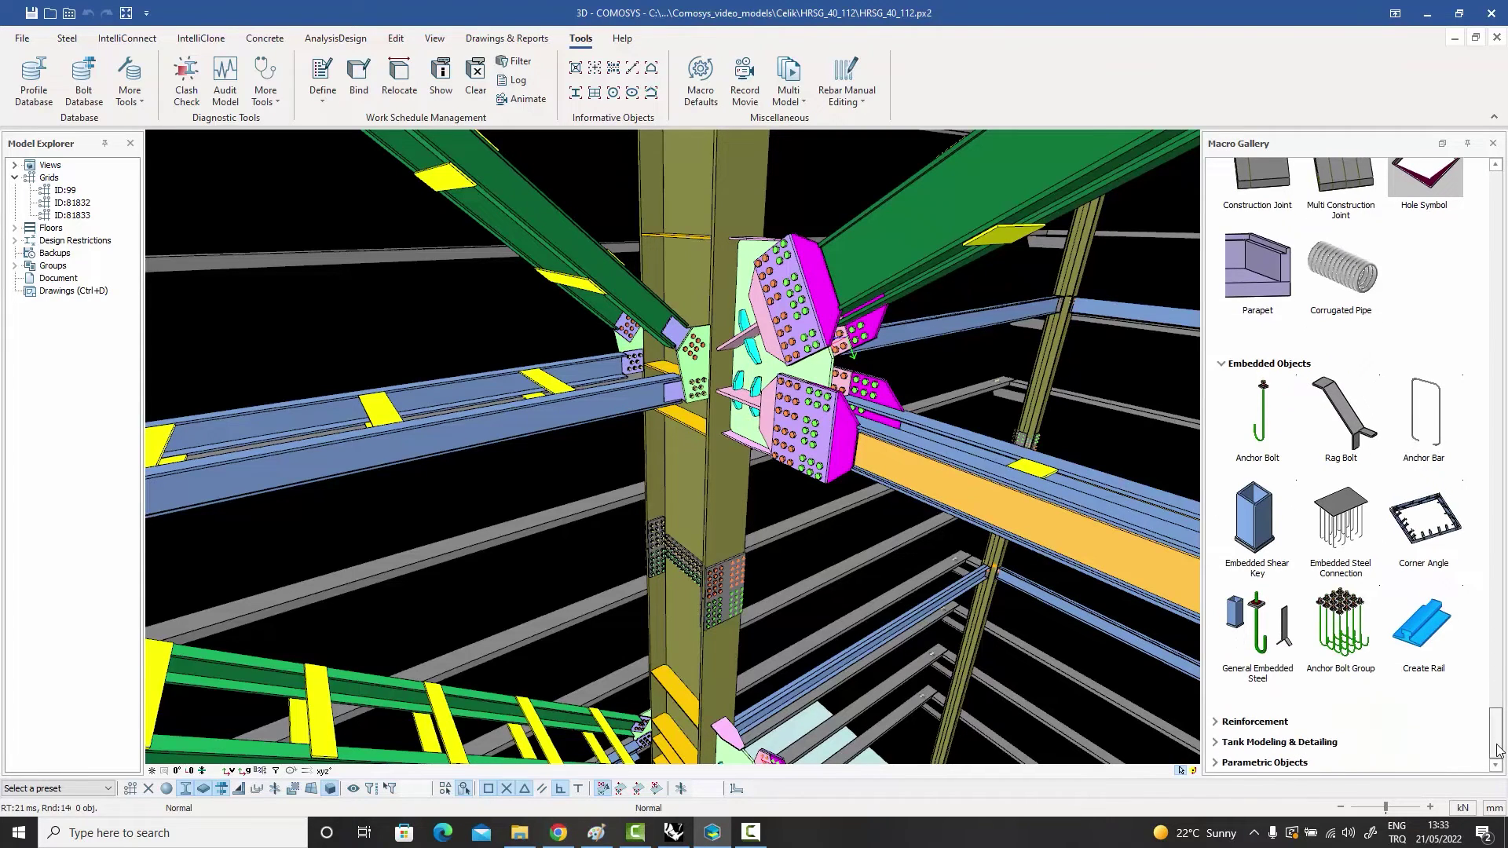
# Expand Reinforcement, then its Basic Rebar Macros and Container Rebar Macros groups
pyautogui.click(1270, 722)
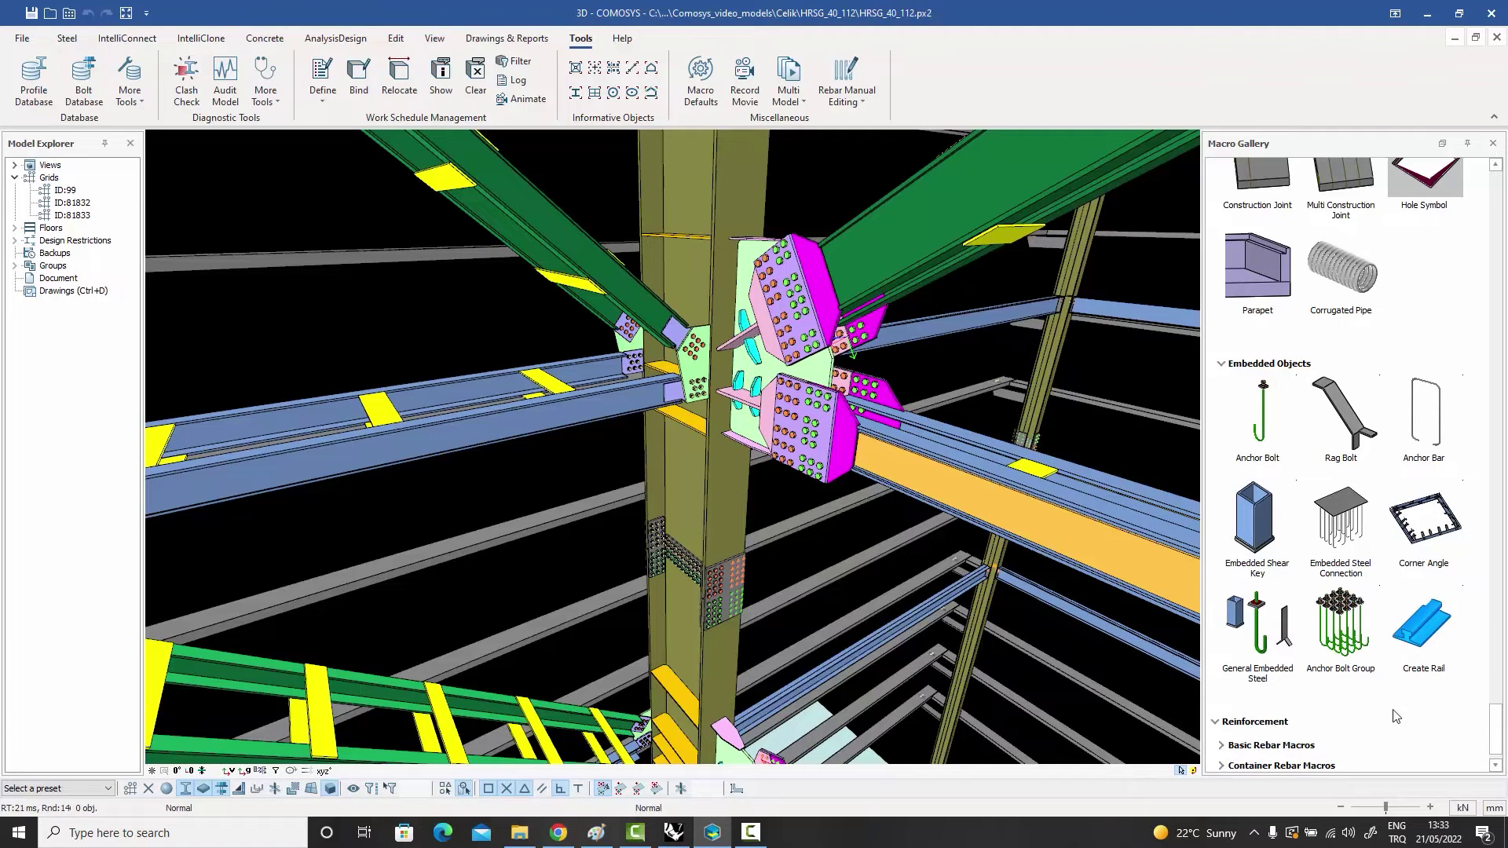
pyautogui.moveTo(1496, 724); pyautogui.dragTo(1500, 735)
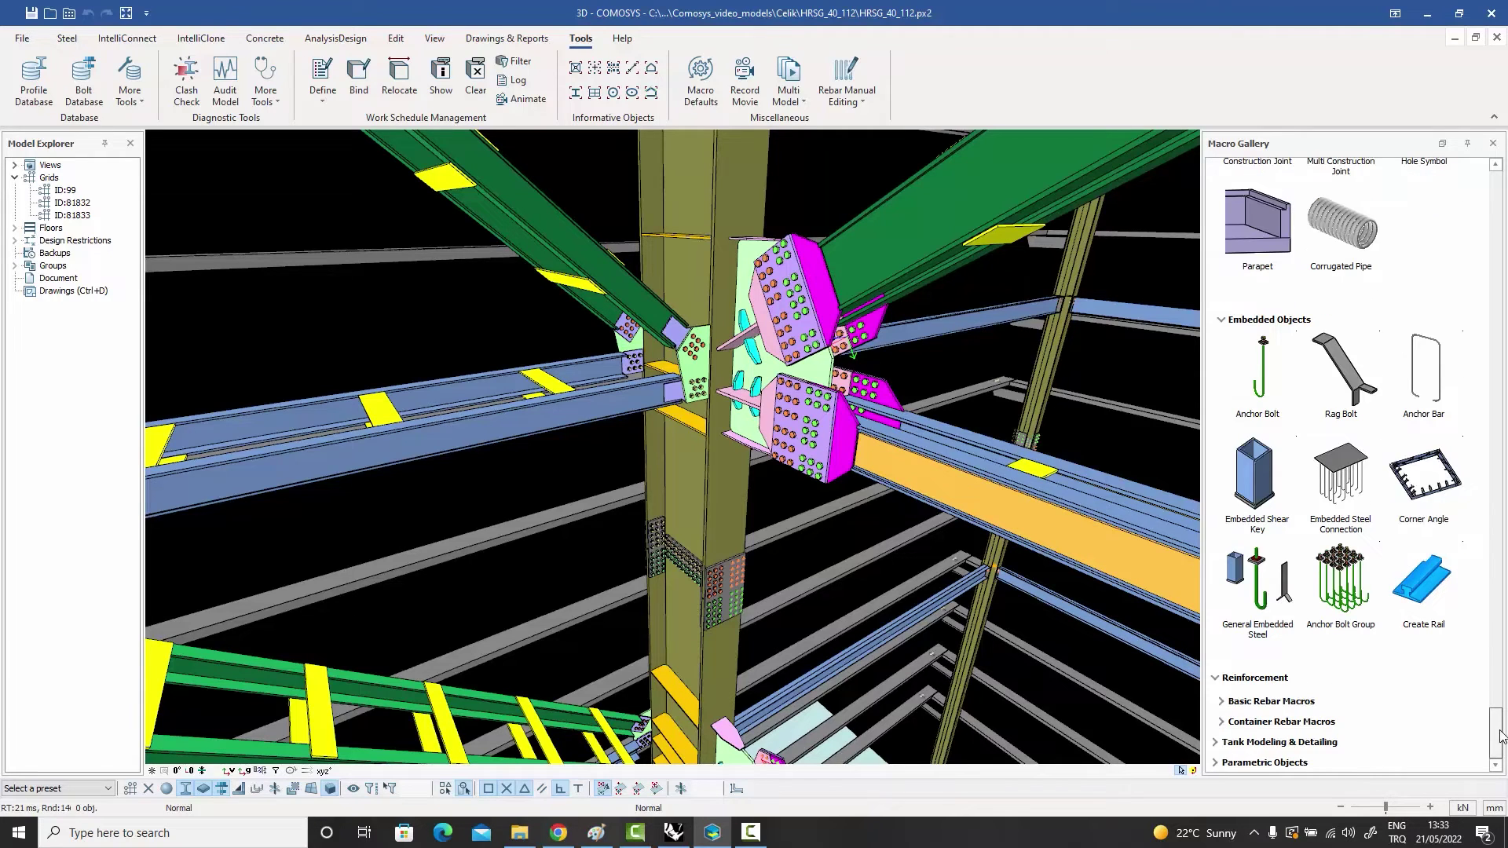
pyautogui.click(1266, 702)
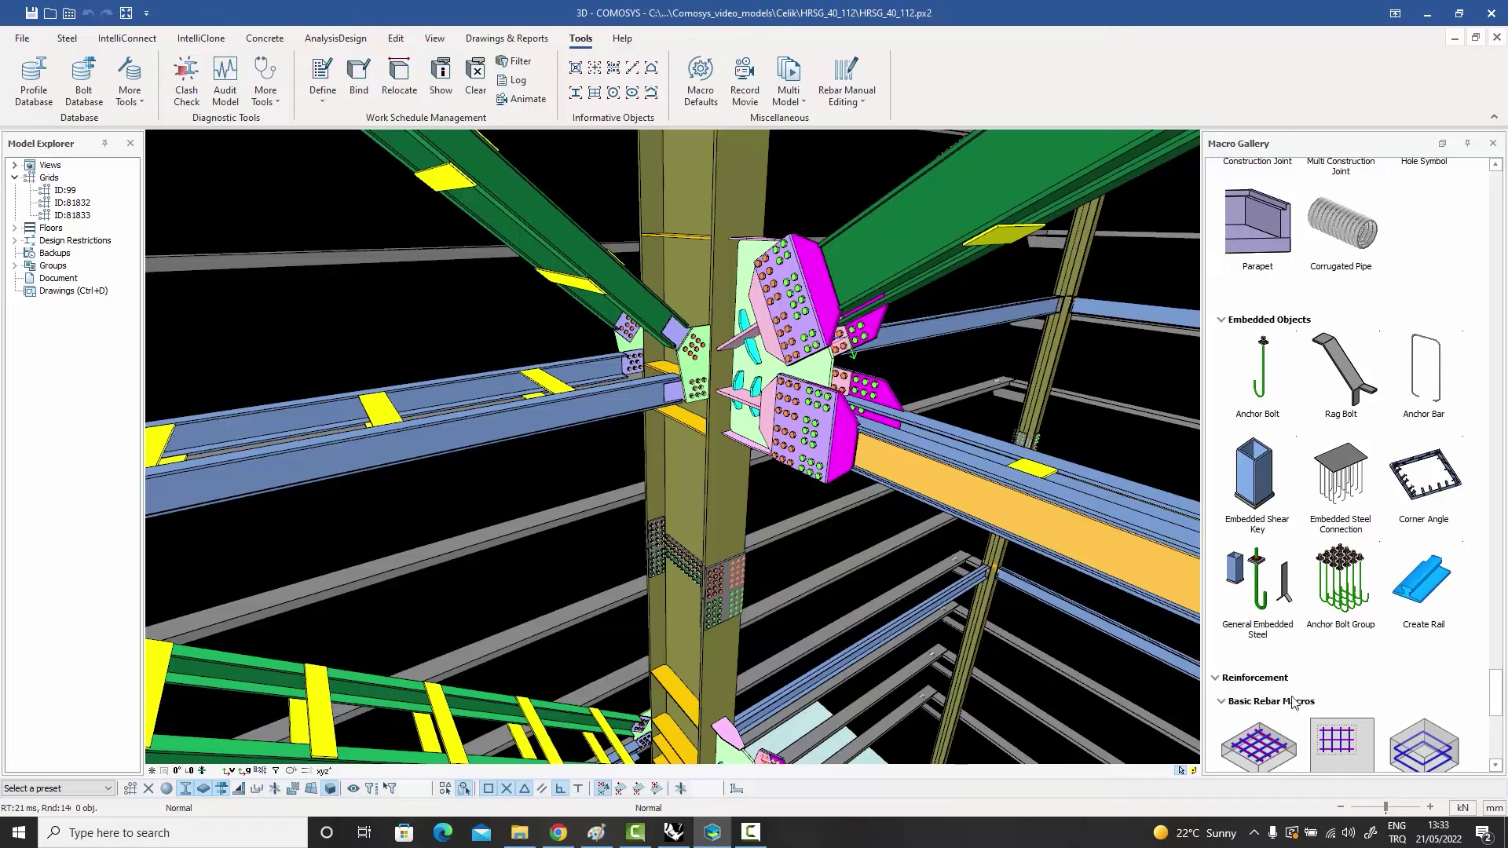
pyautogui.moveTo(1501, 694); pyautogui.dragTo(1500, 724)
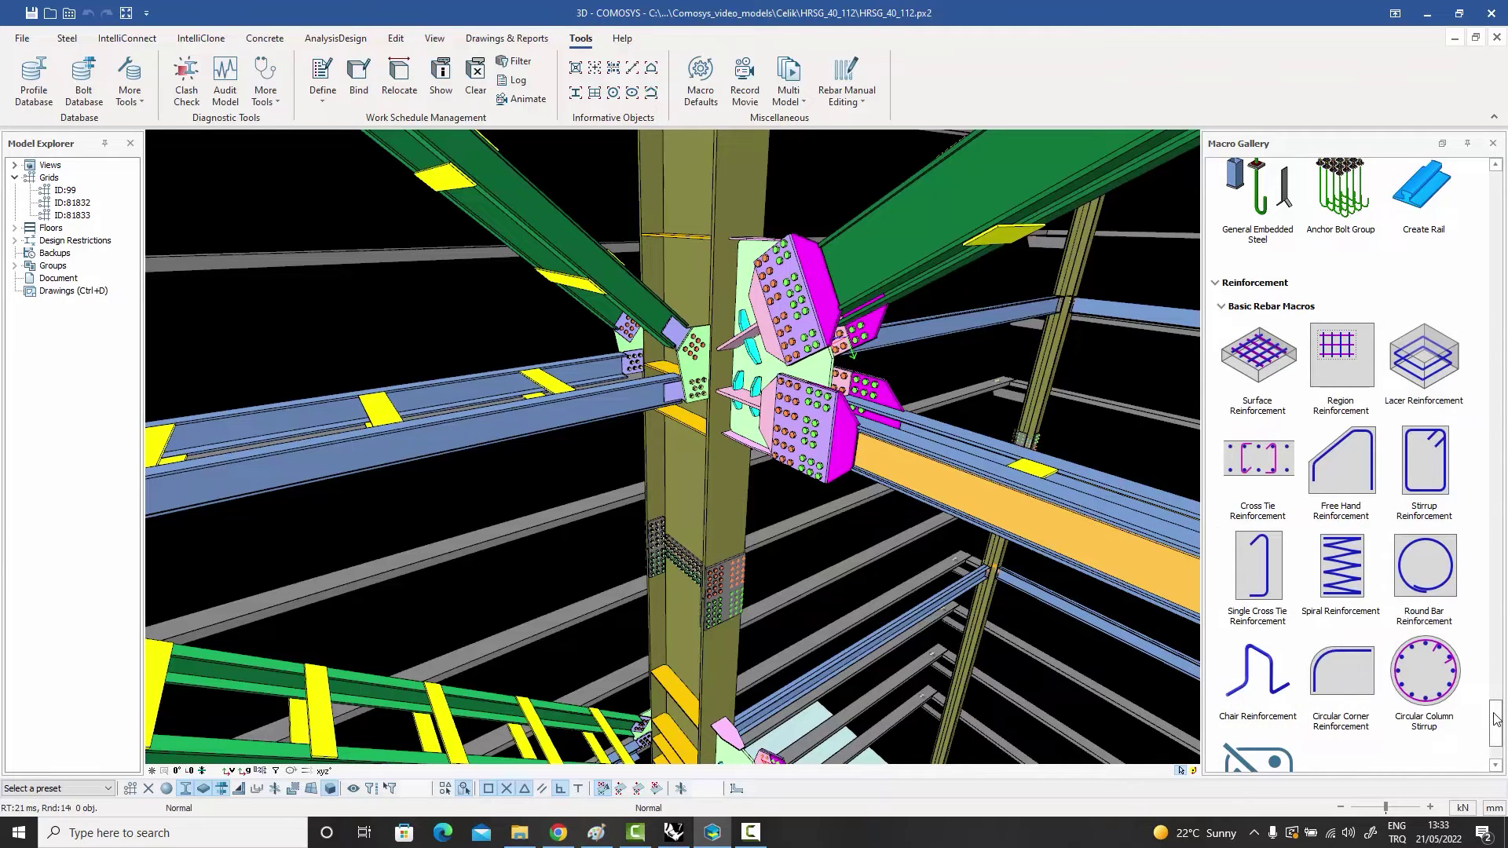
pyautogui.moveTo(1496, 720); pyautogui.dragTo(1496, 733)
pyautogui.click(1281, 721)
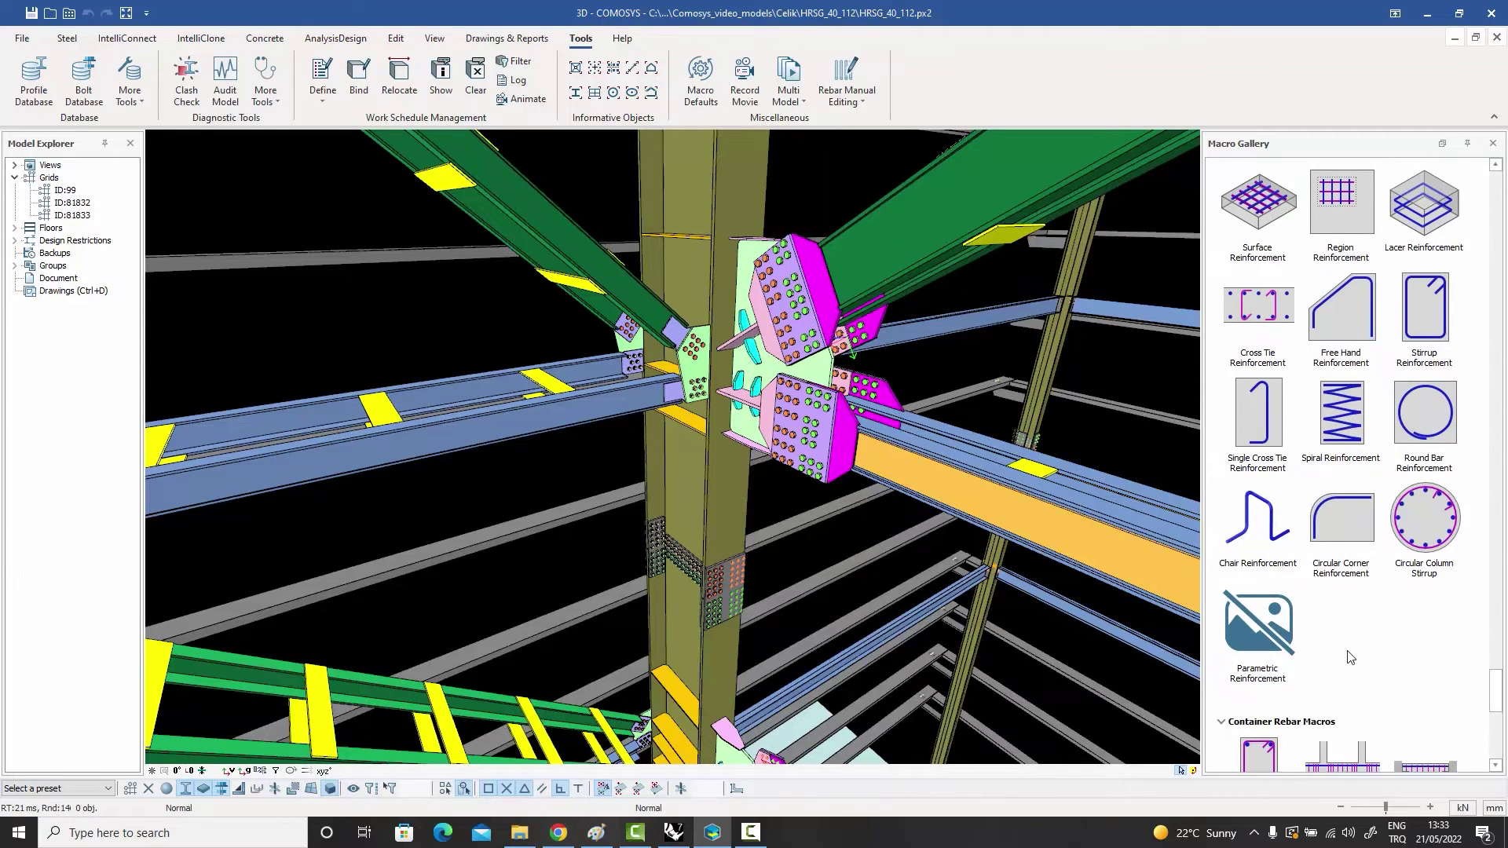
pyautogui.scroll(-5, 1349, 647)
pyautogui.scroll(-1, 1349, 648)
pyautogui.scroll(1, 1349, 597)
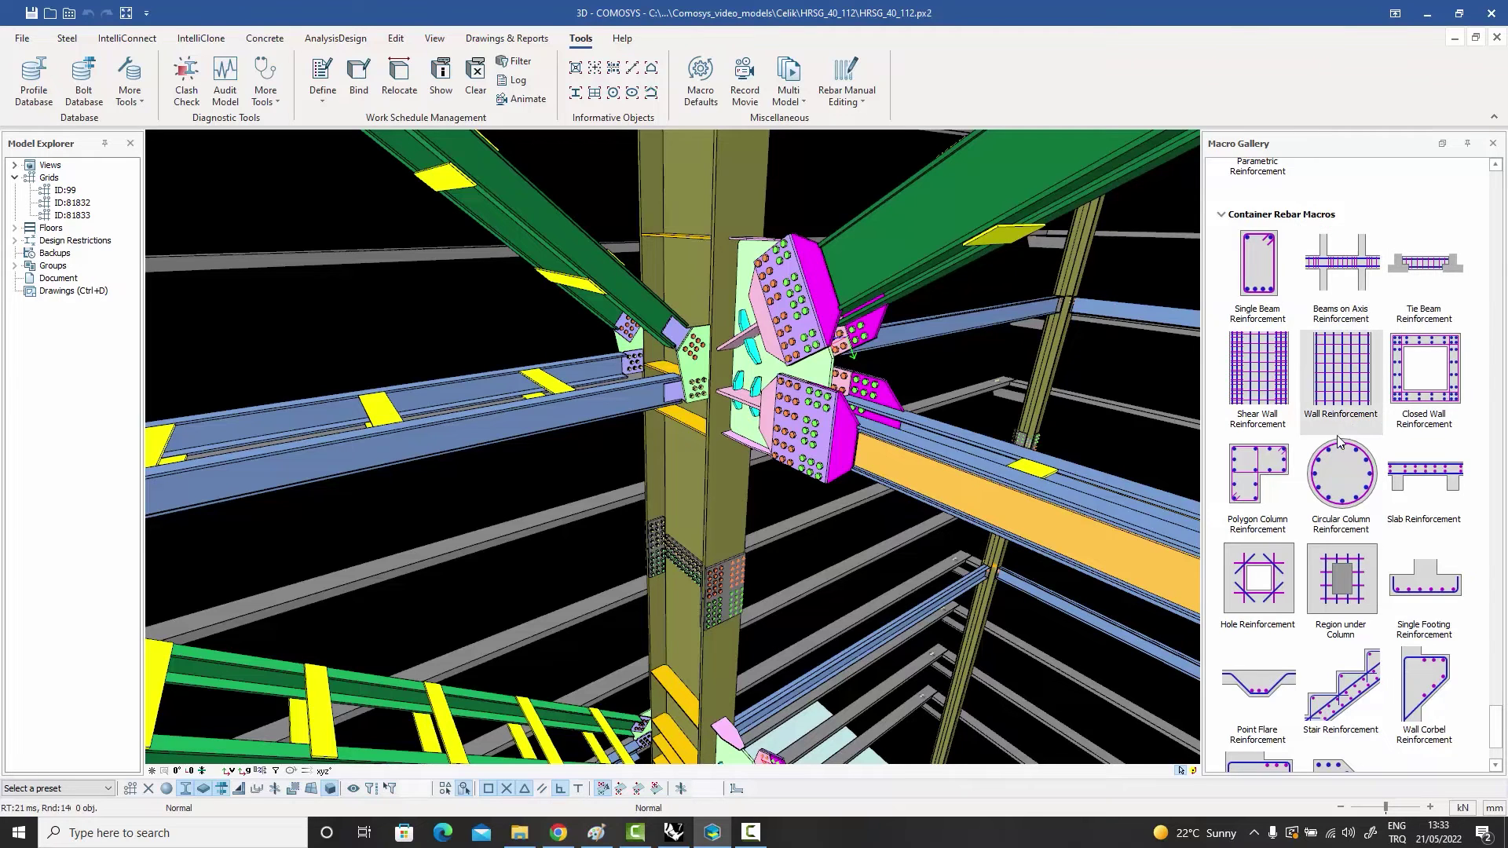
pyautogui.moveTo(1501, 740); pyautogui.dragTo(1501, 753)
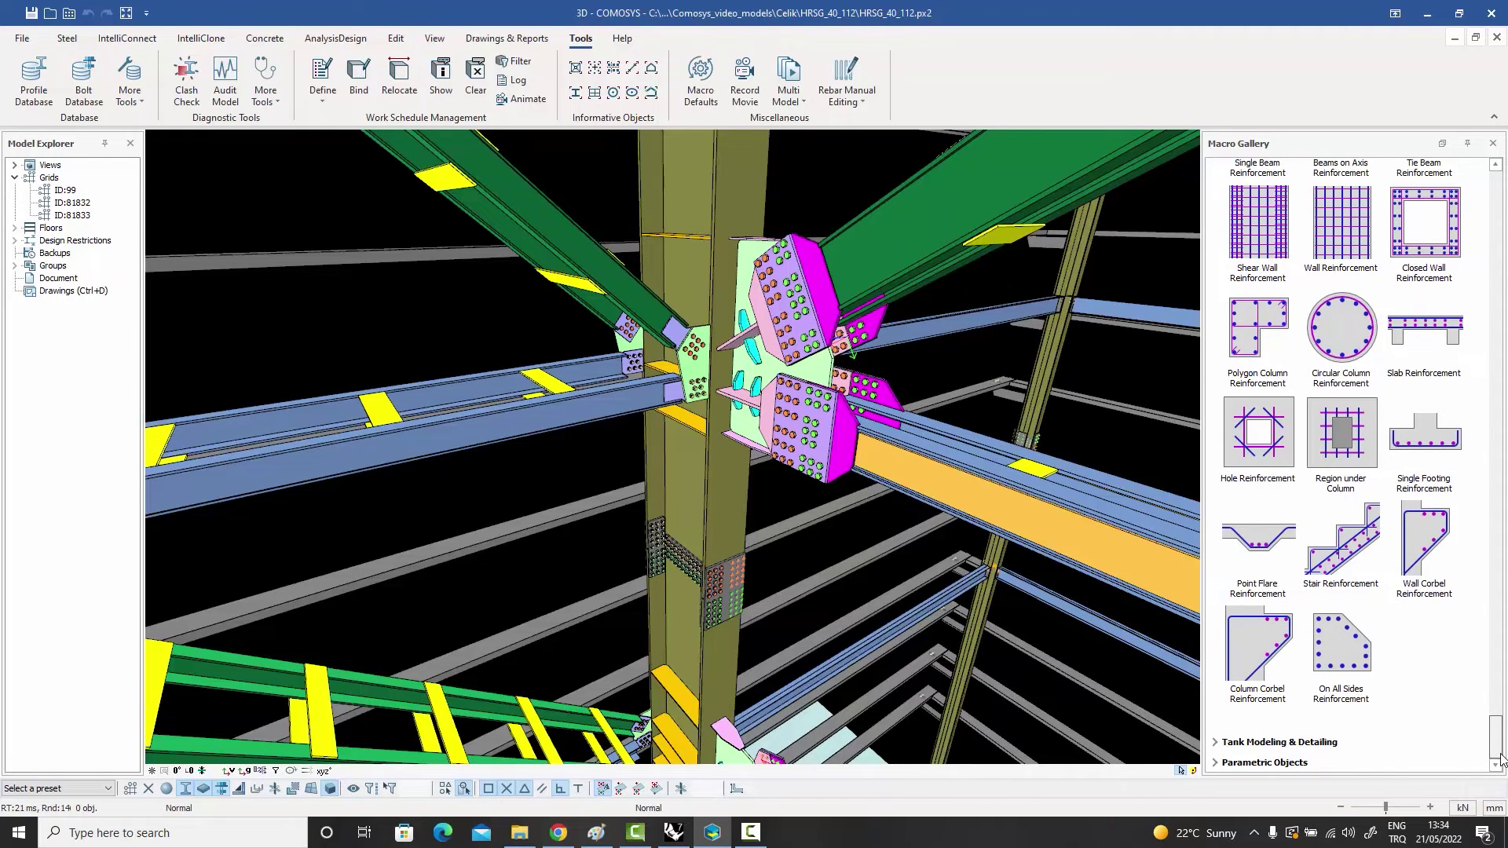
# Expand Tank Modeling & Detailing with its Basic and Advanced Tank Modeling groups
pyautogui.click(1279, 742)
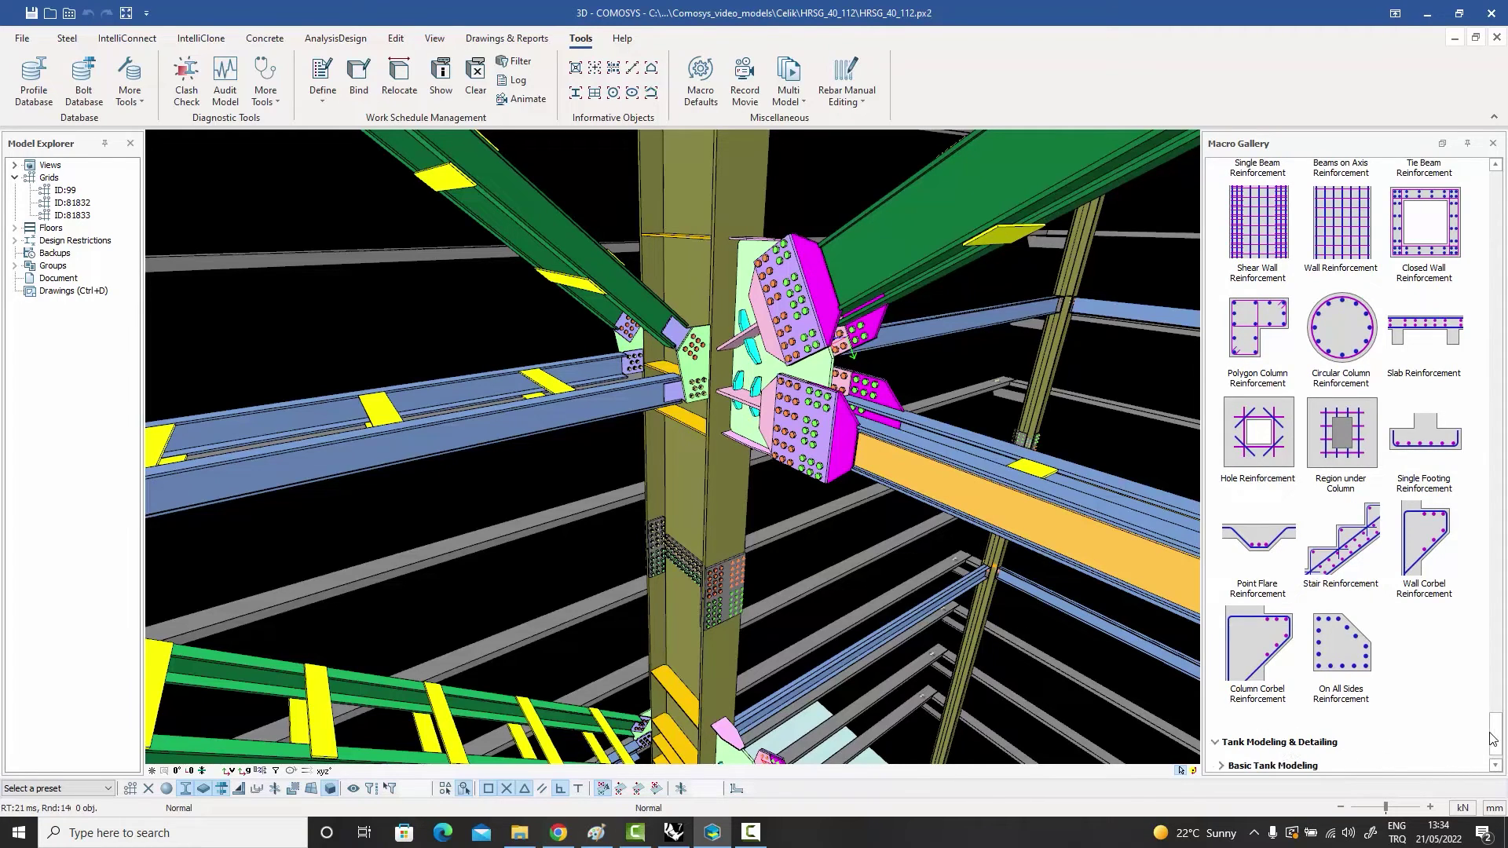
pyautogui.scroll(-1, 1492, 738)
pyautogui.click(1276, 724)
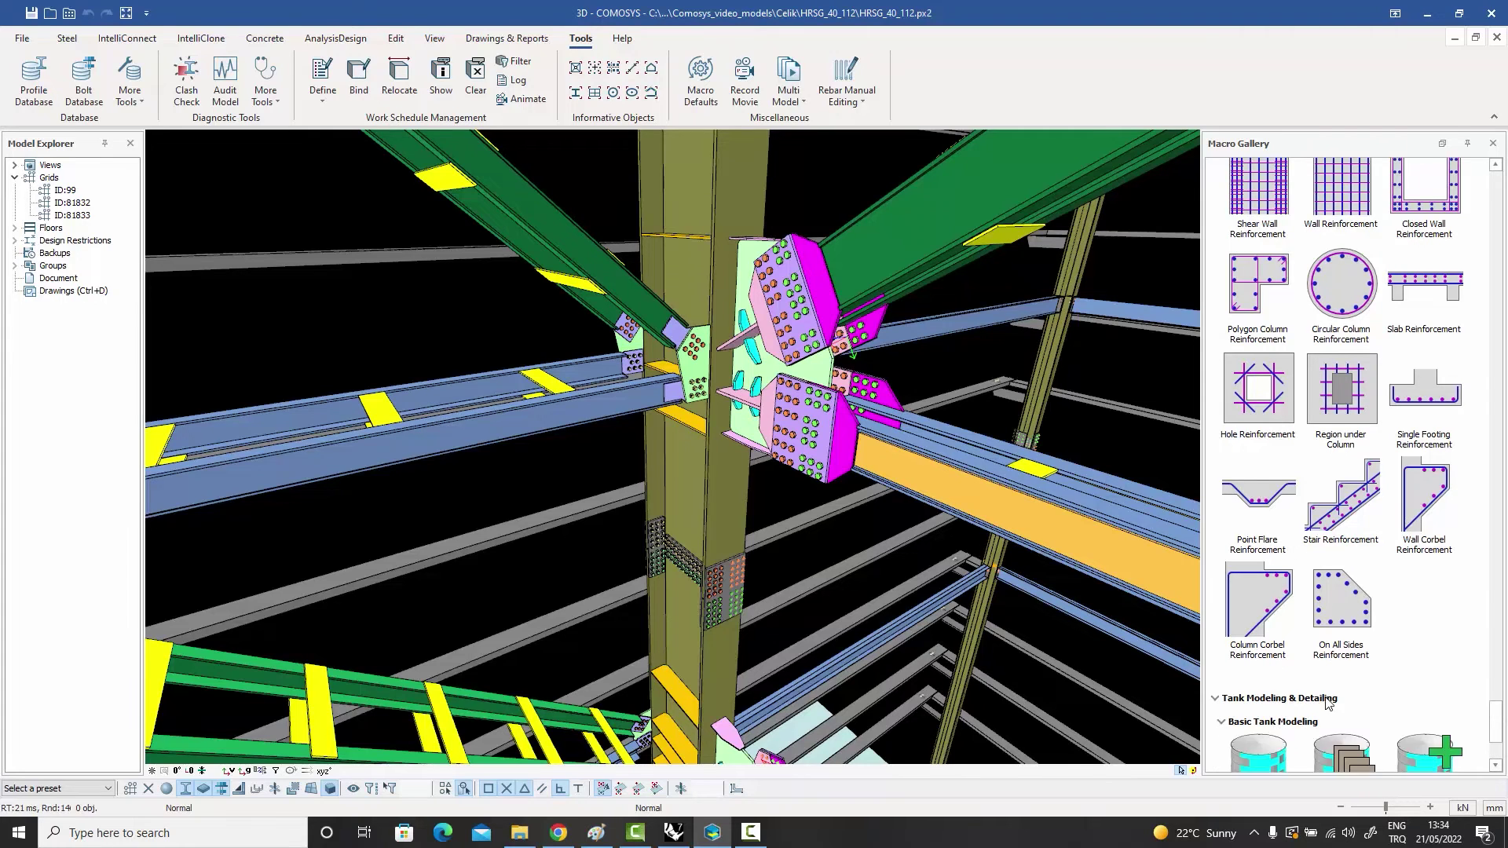
pyautogui.scroll(-5, 1326, 703)
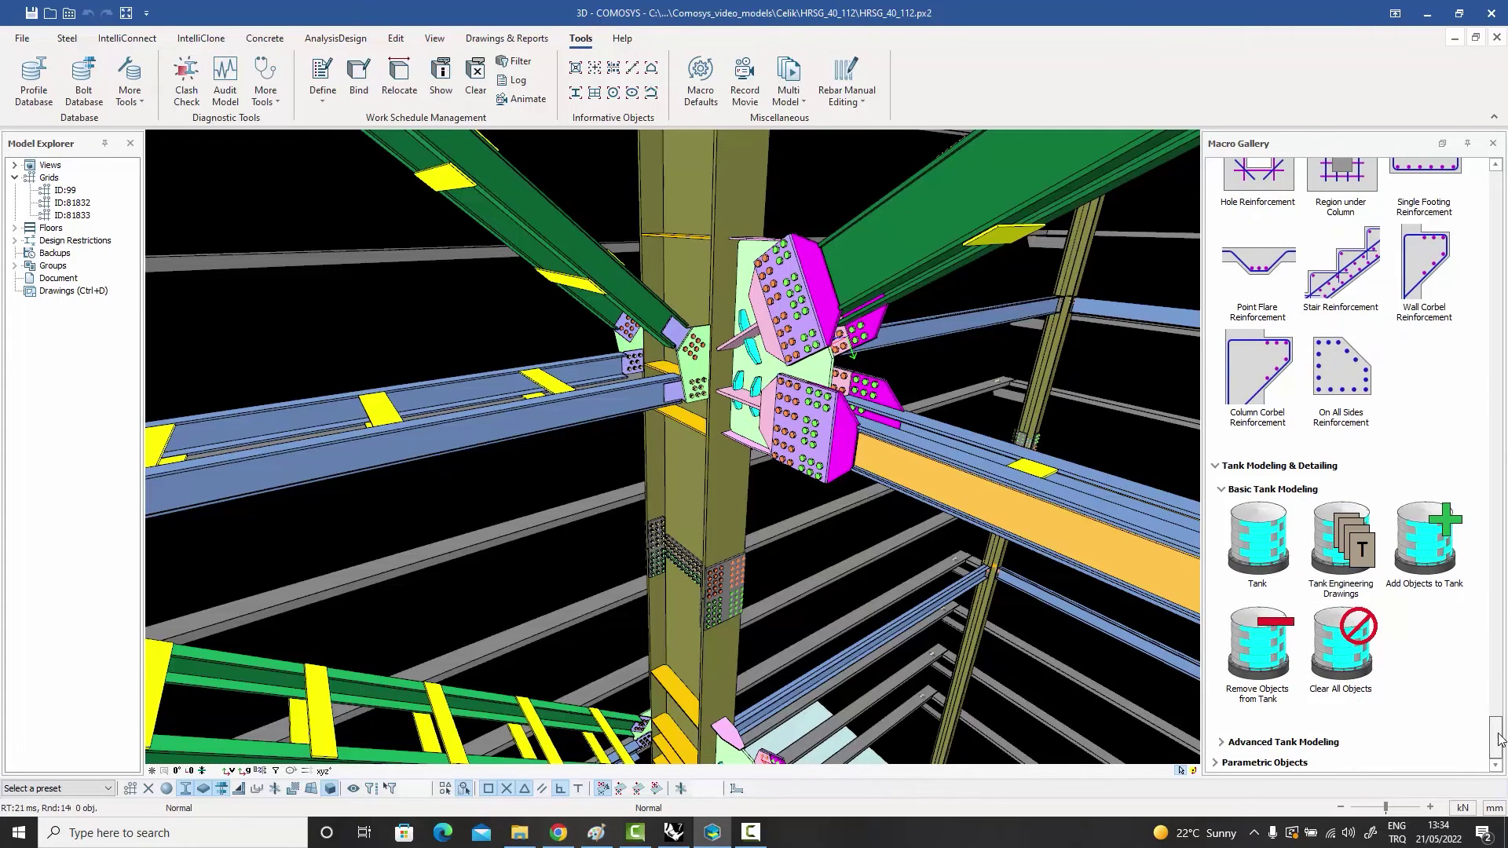
pyautogui.click(1284, 743)
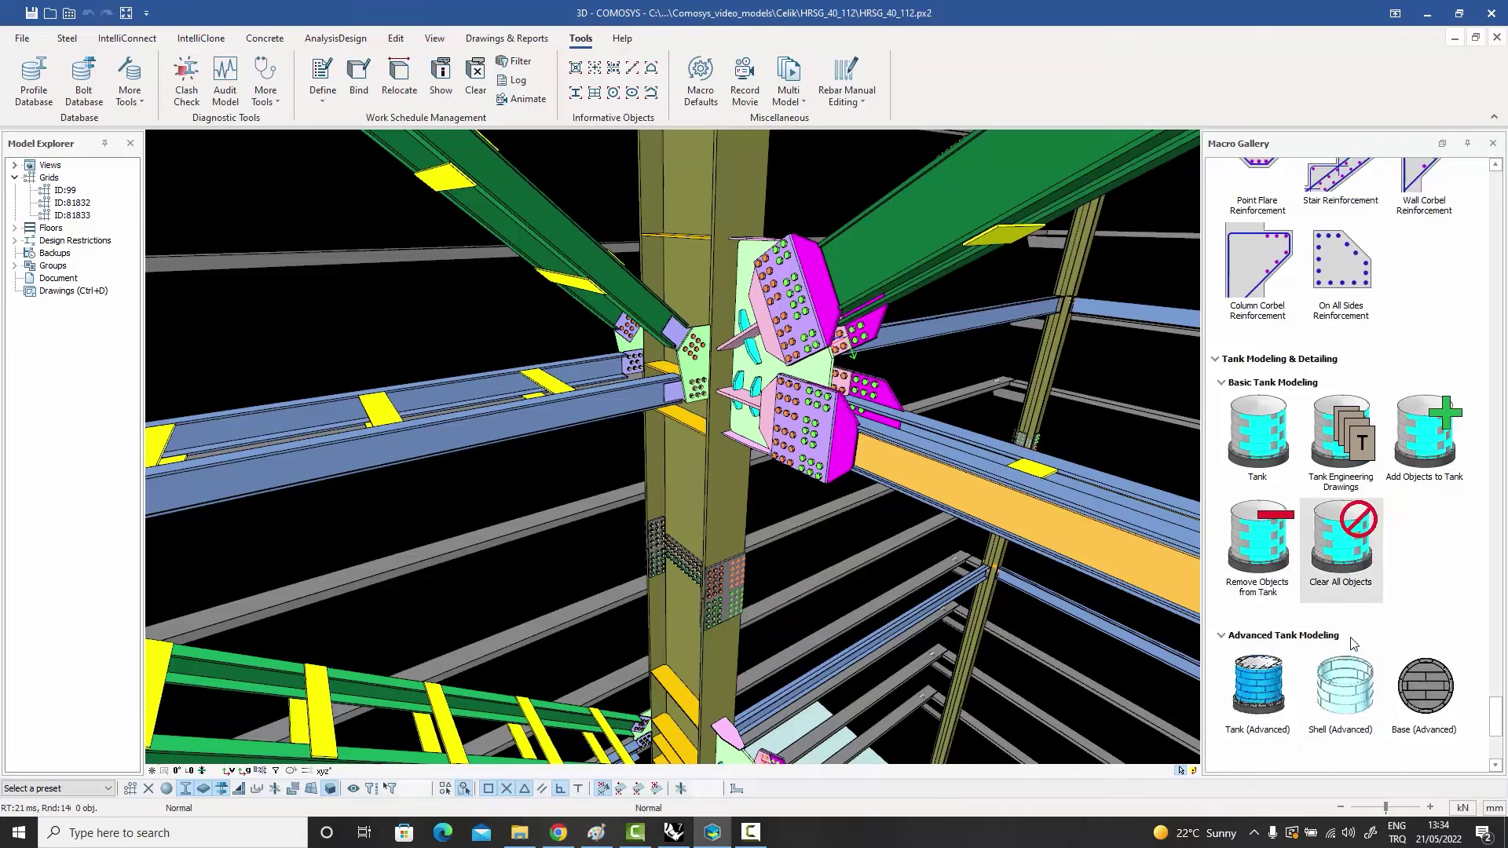
pyautogui.scroll(-10, 1284, 743)
# Expand Parametric Objects with its Parametric Solids and Cuts groups, then return to the top
pyautogui.click(1255, 763)
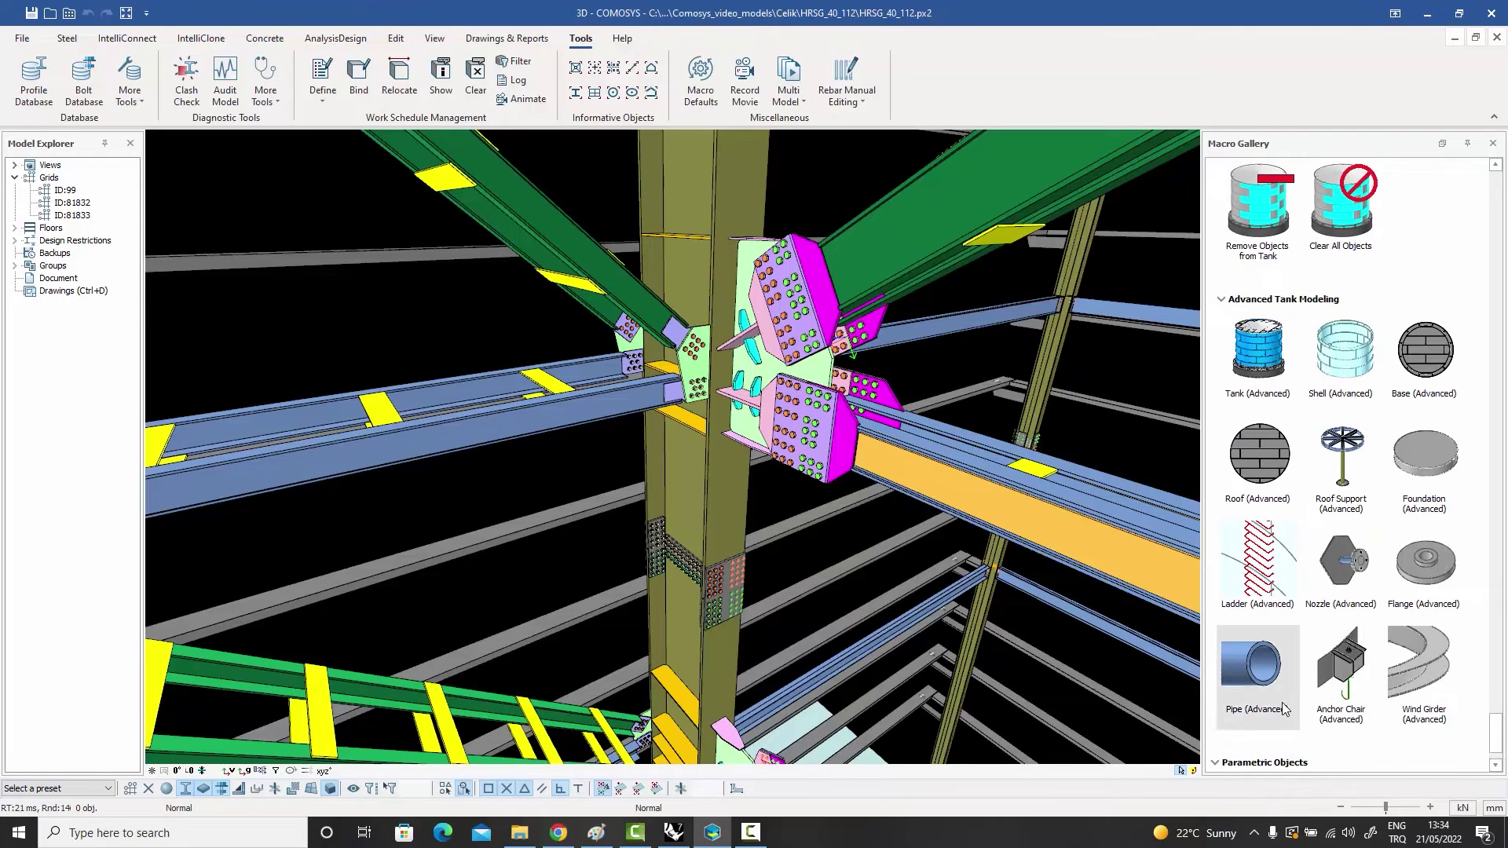
pyautogui.click(1258, 702)
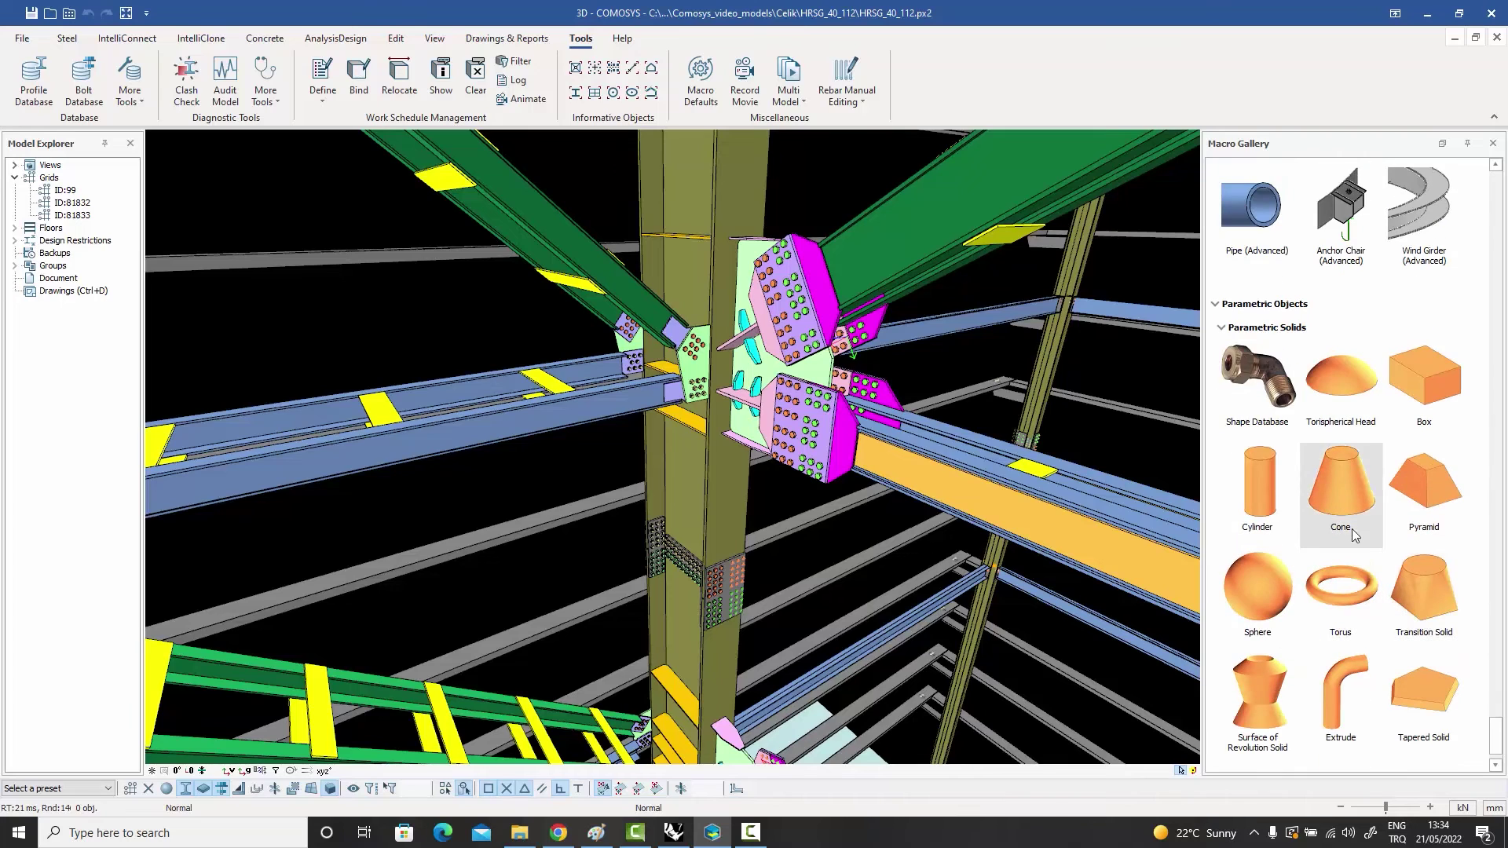
pyautogui.scroll(-1, 1497, 731)
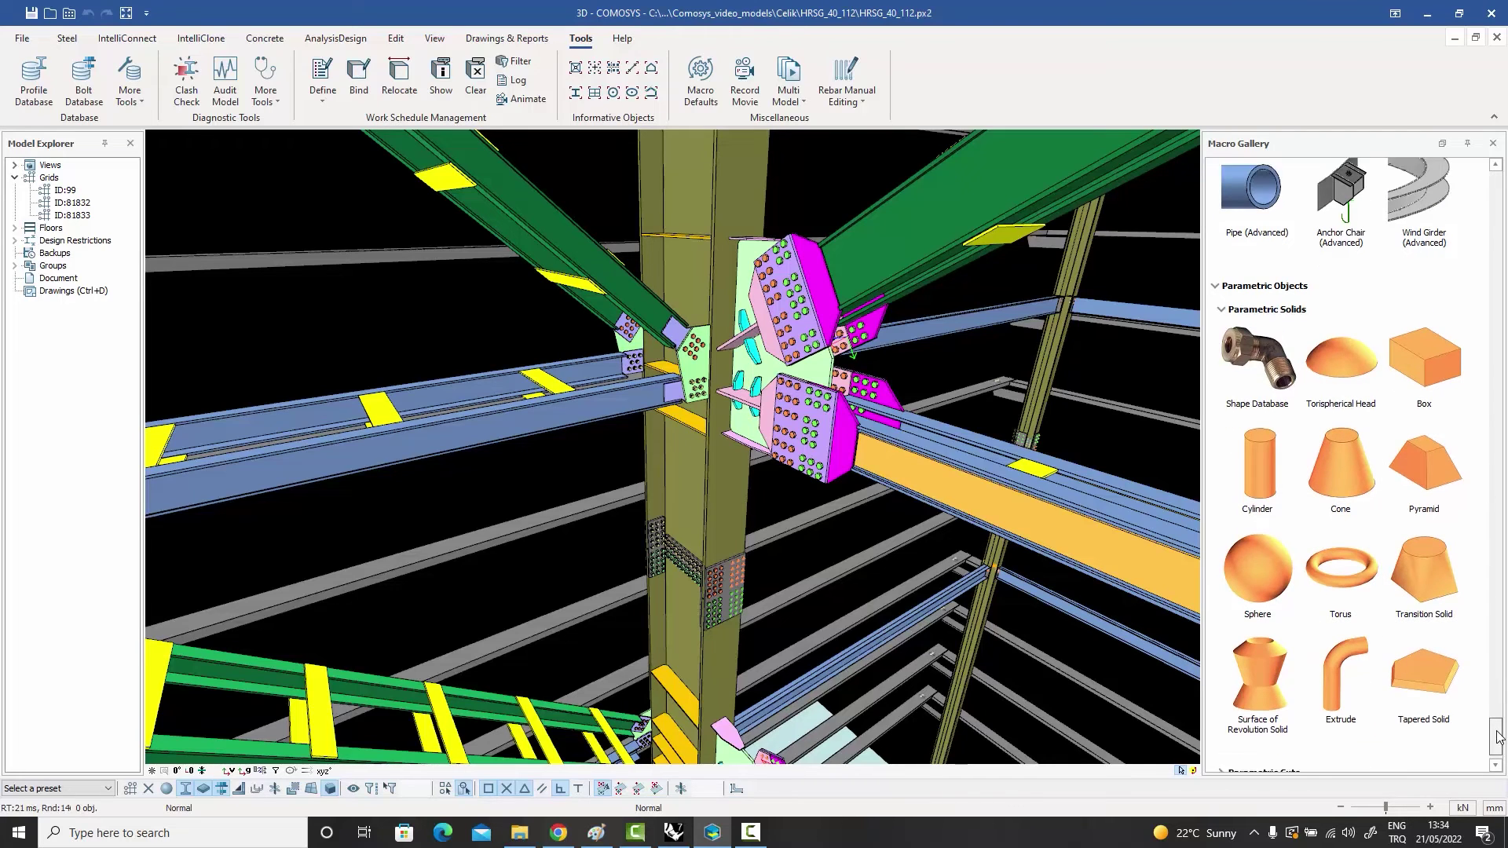
pyautogui.click(1262, 721)
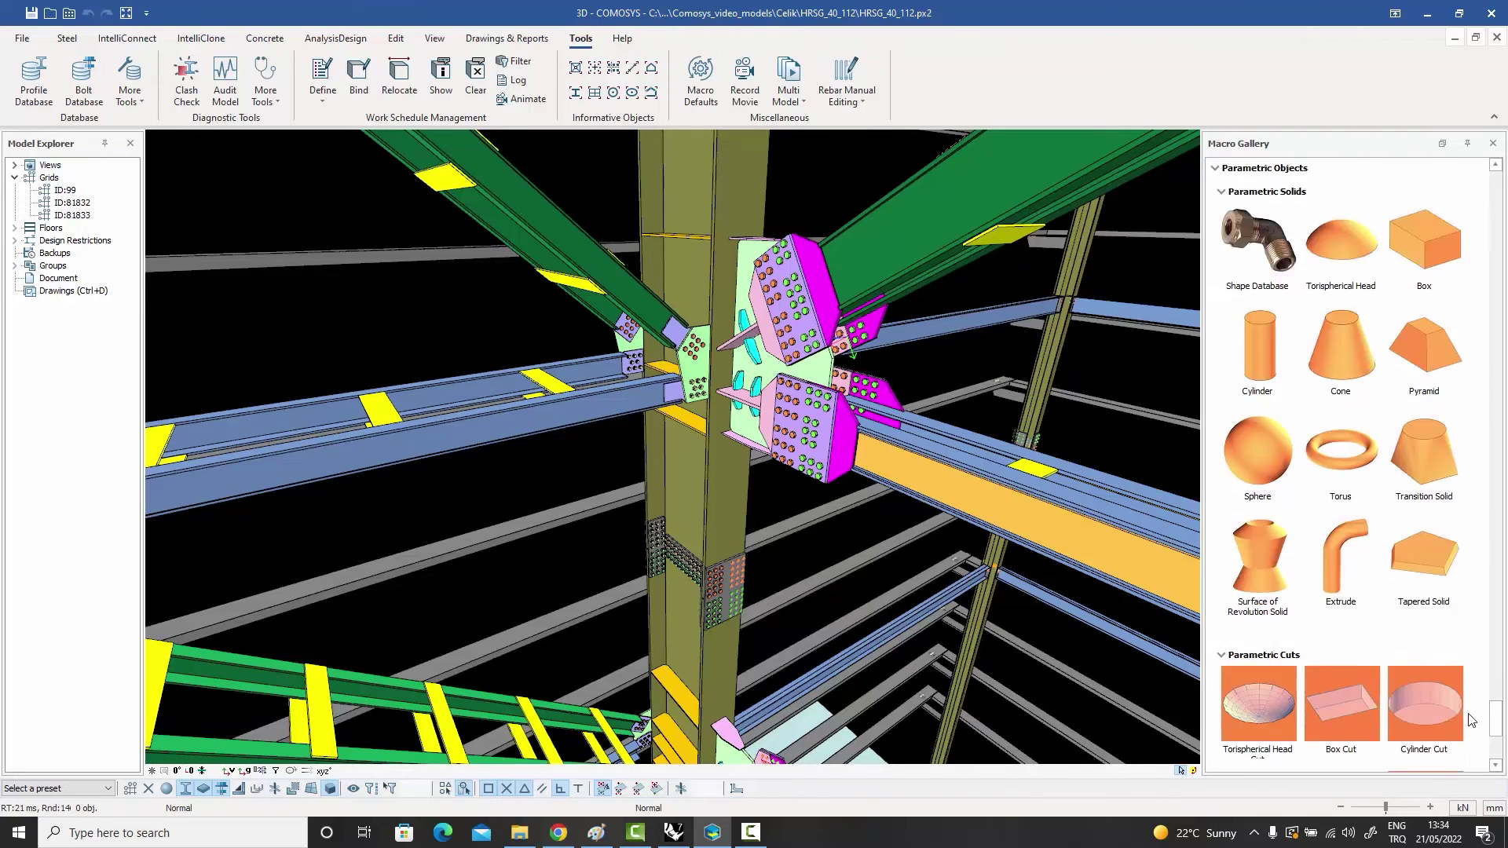
pyautogui.scroll(-2, 1252, 742)
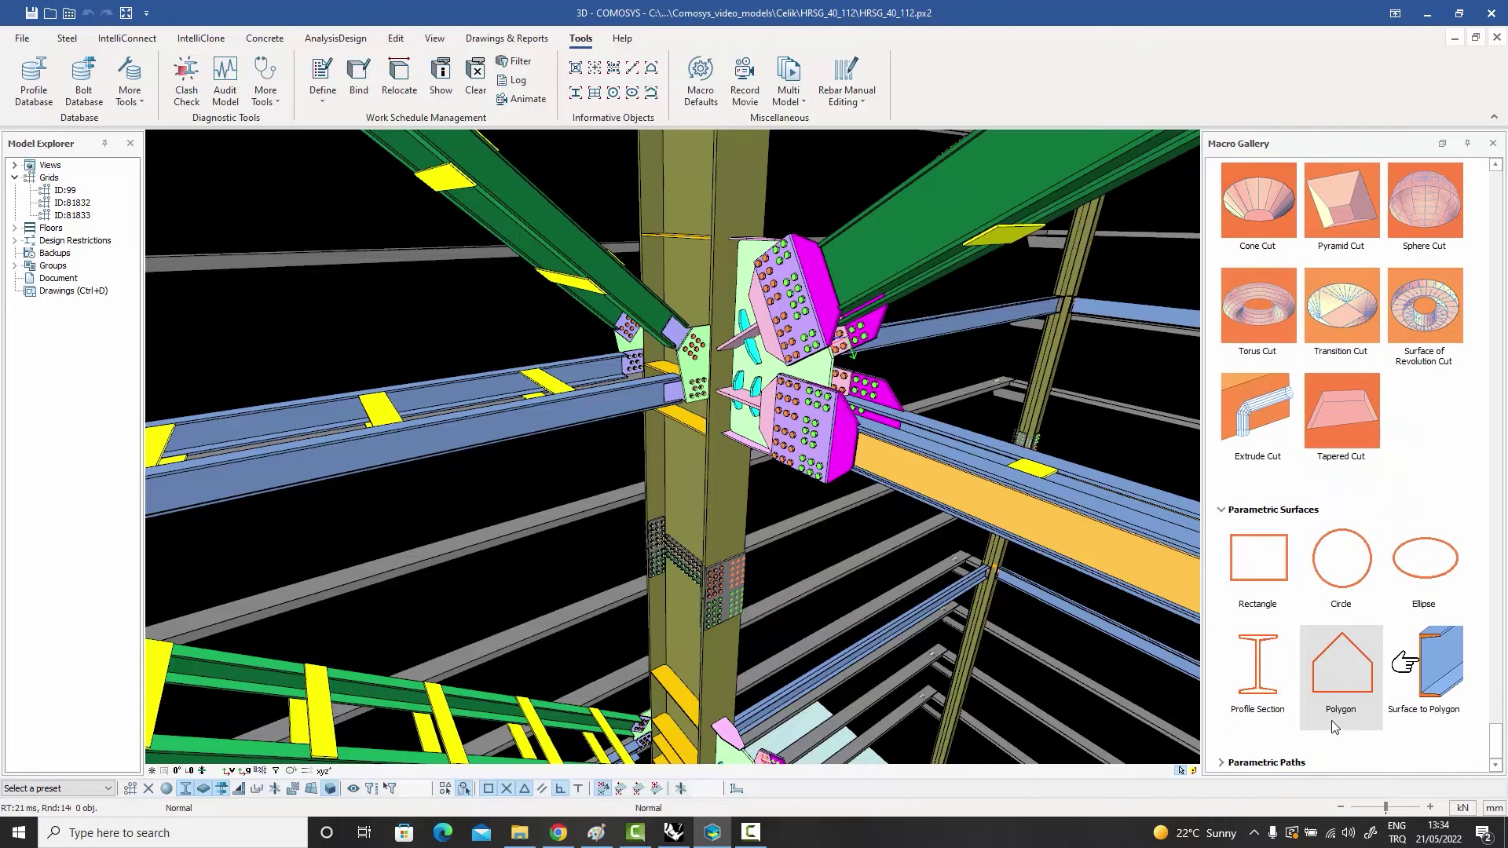
pyautogui.scroll(-1, 1291, 743)
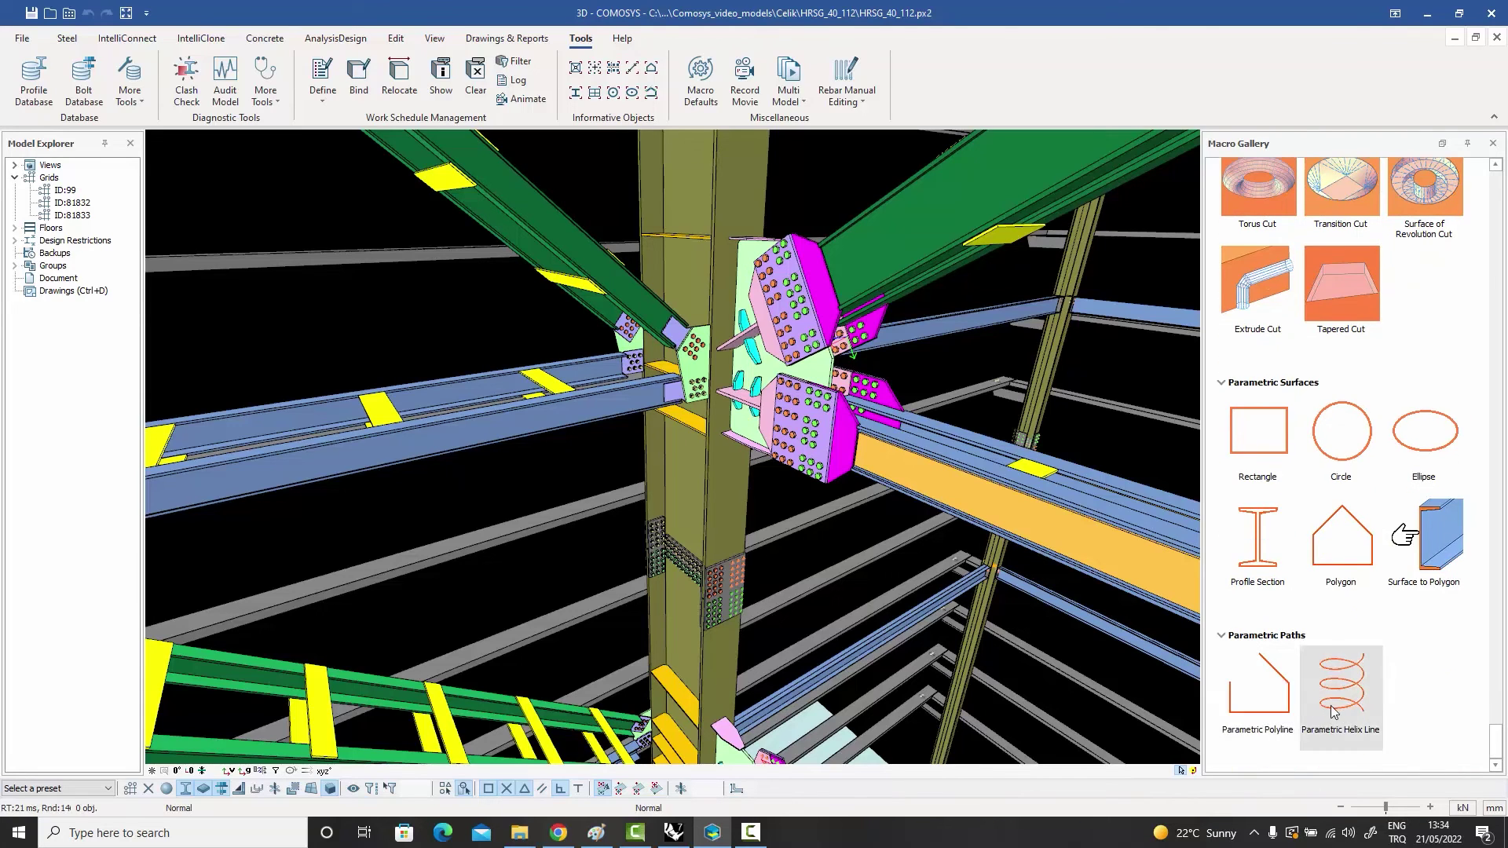
pyautogui.scroll(3, 1331, 705)
pyautogui.moveTo(1495, 732); pyautogui.dragTo(1505, 187)
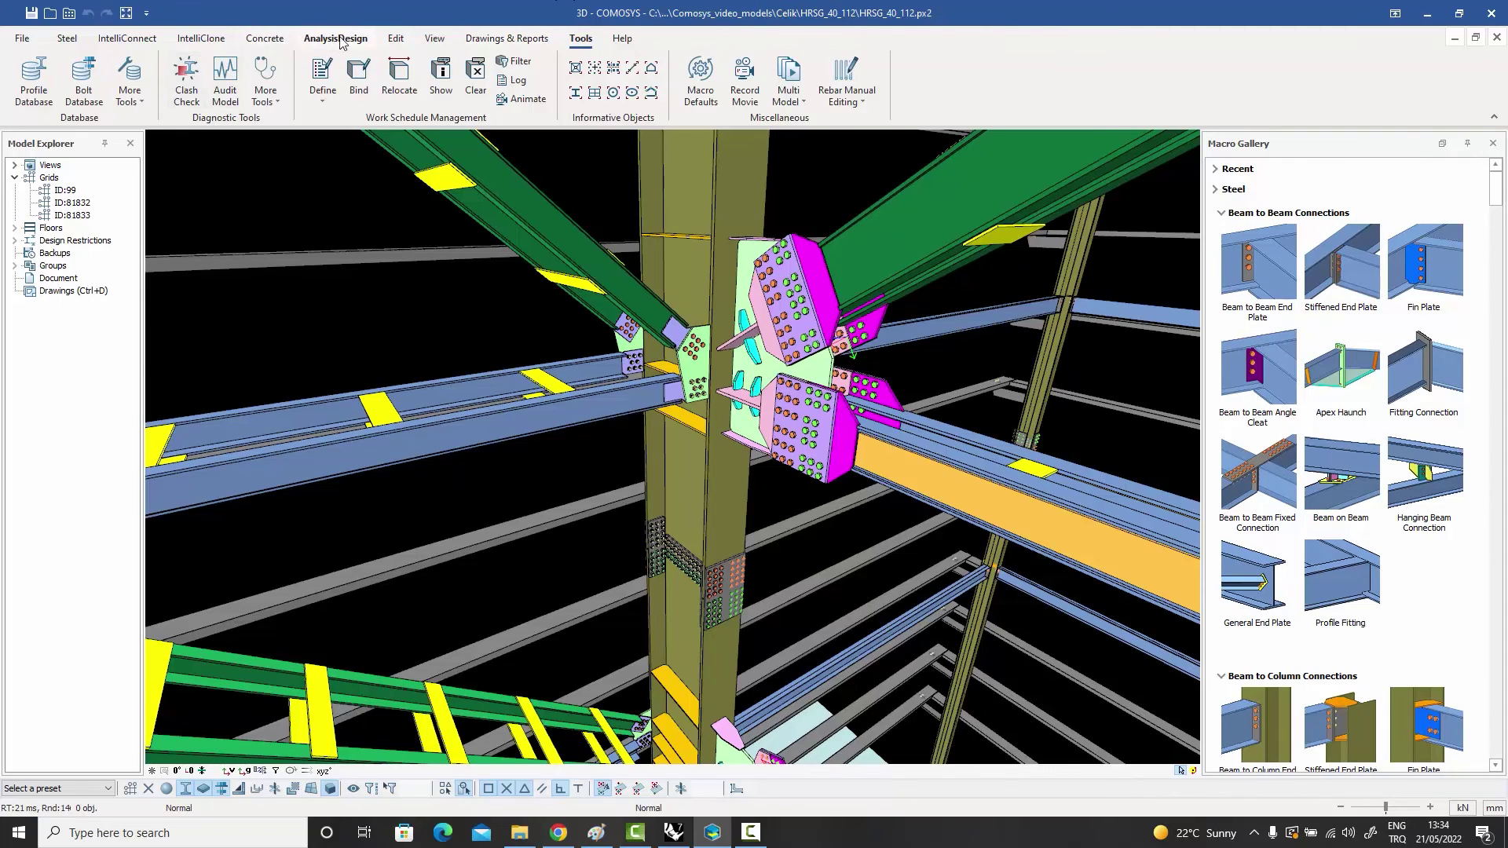
# Show the Concrete tab's column, beam, slab, wall, opening and rebar commands
pyautogui.click(282, 40)
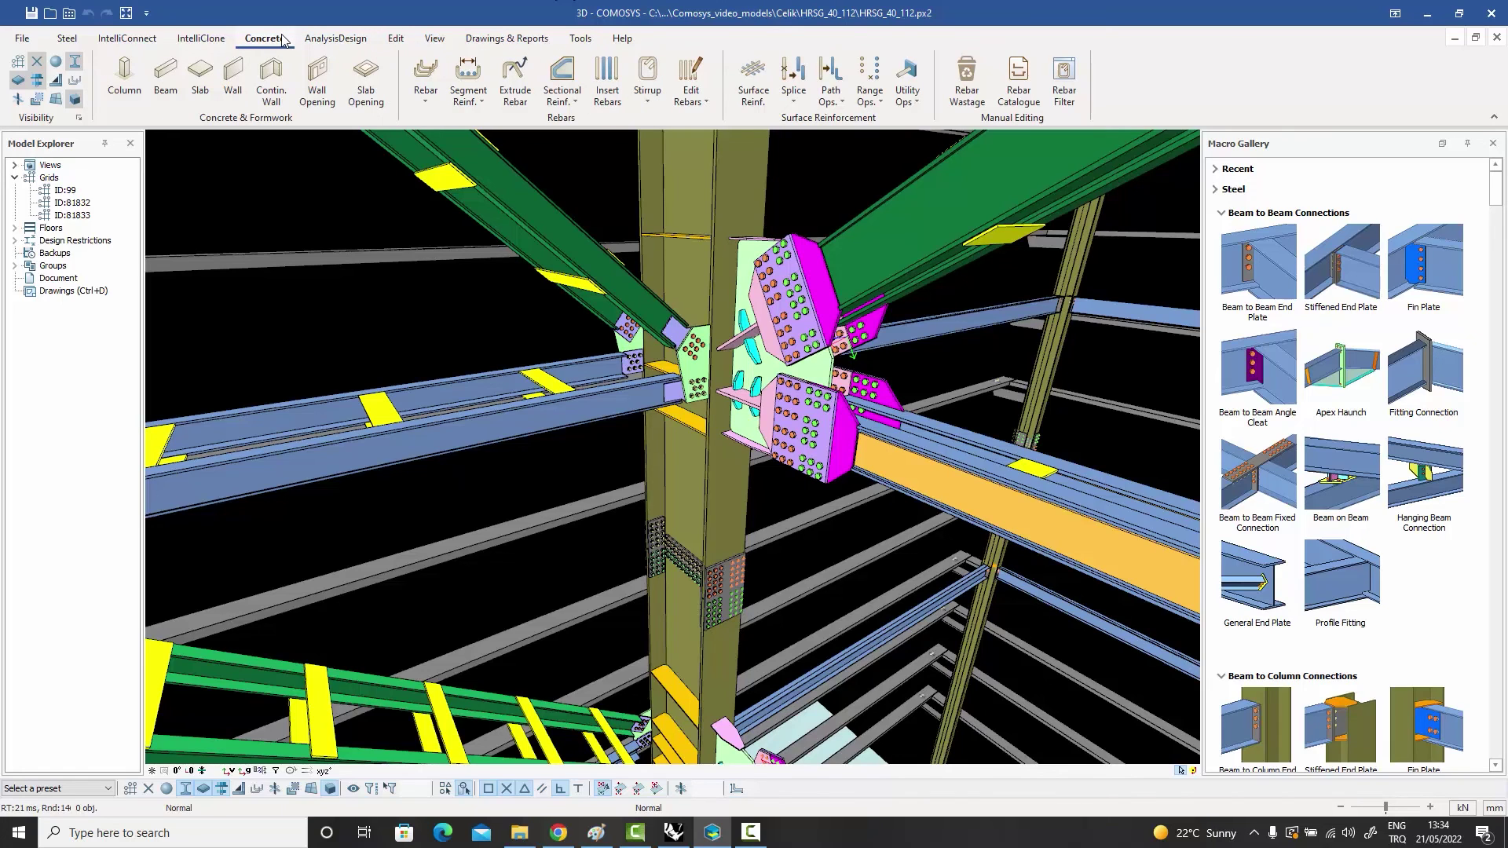